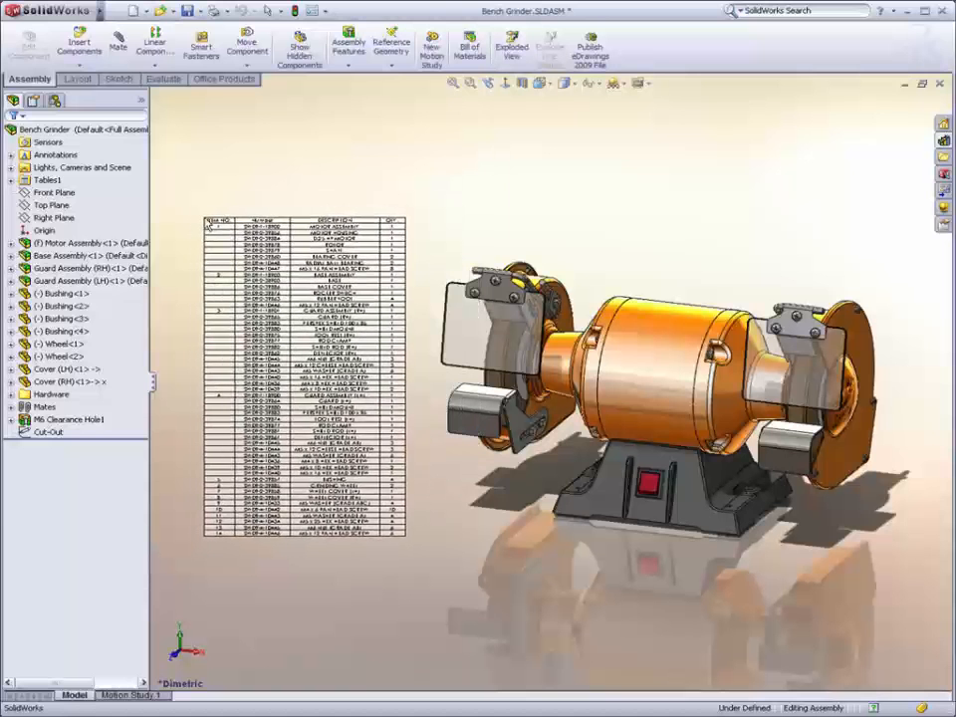
Step: Check the file formats in which the bill of materials table can be saved, without saving it
{"action": "left_click", "coordinate": [14, 137]}
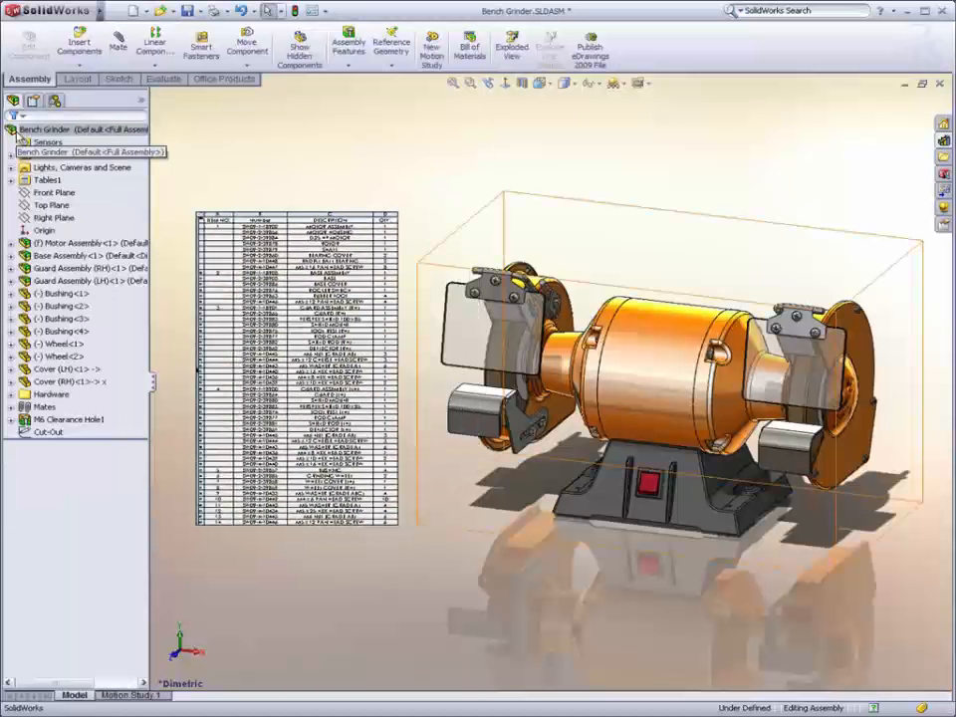
{"action": "left_click", "coordinate": [11, 179]}
{"action": "right_click", "coordinate": [89, 194]}
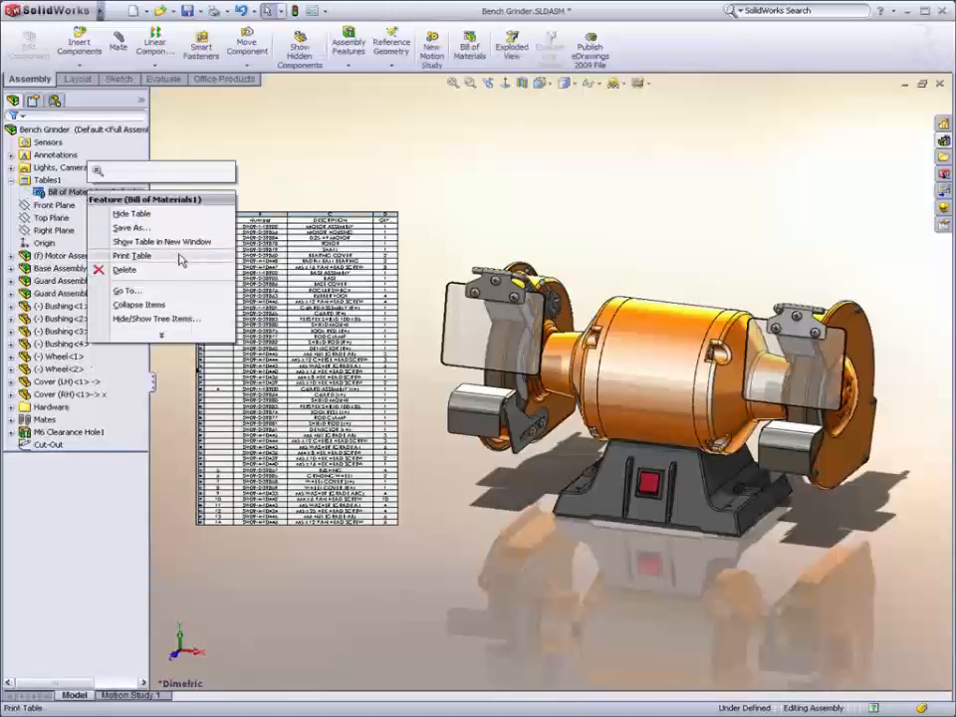
{"action": "left_click", "coordinate": [172, 228]}
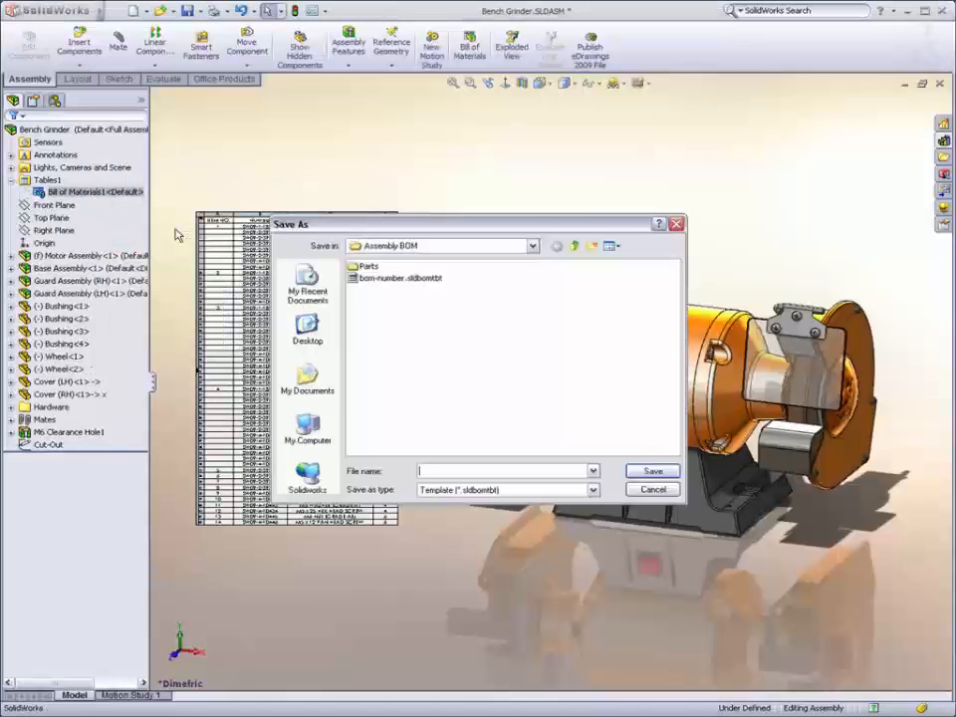
{"action": "left_click", "coordinate": [487, 494]}
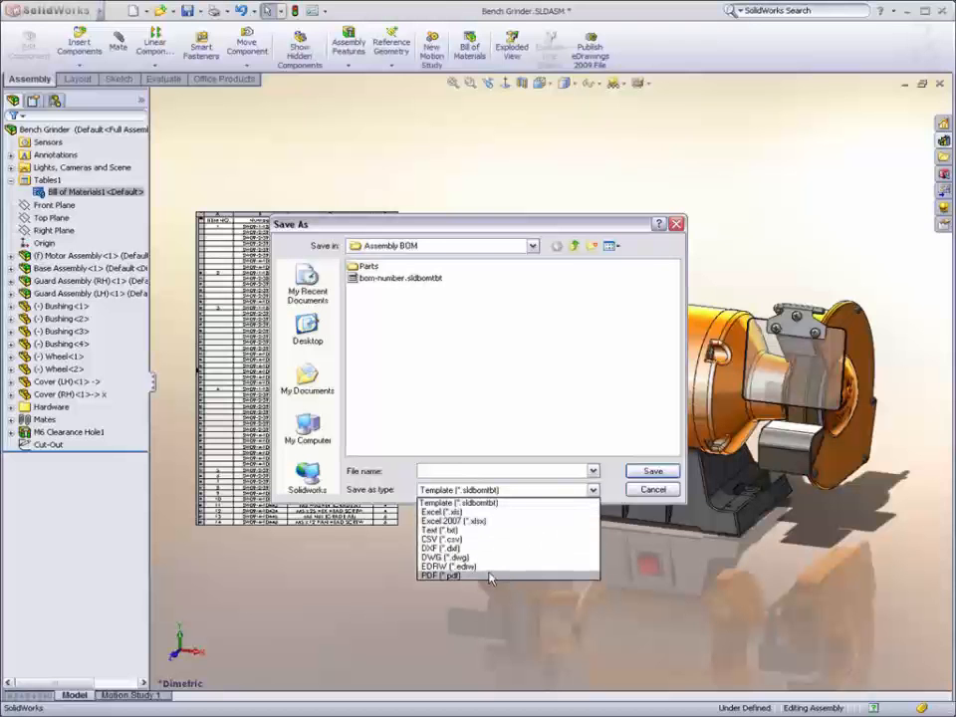
{"action": "left_click", "coordinate": [654, 489]}
{"action": "left_click", "coordinate": [653, 490]}
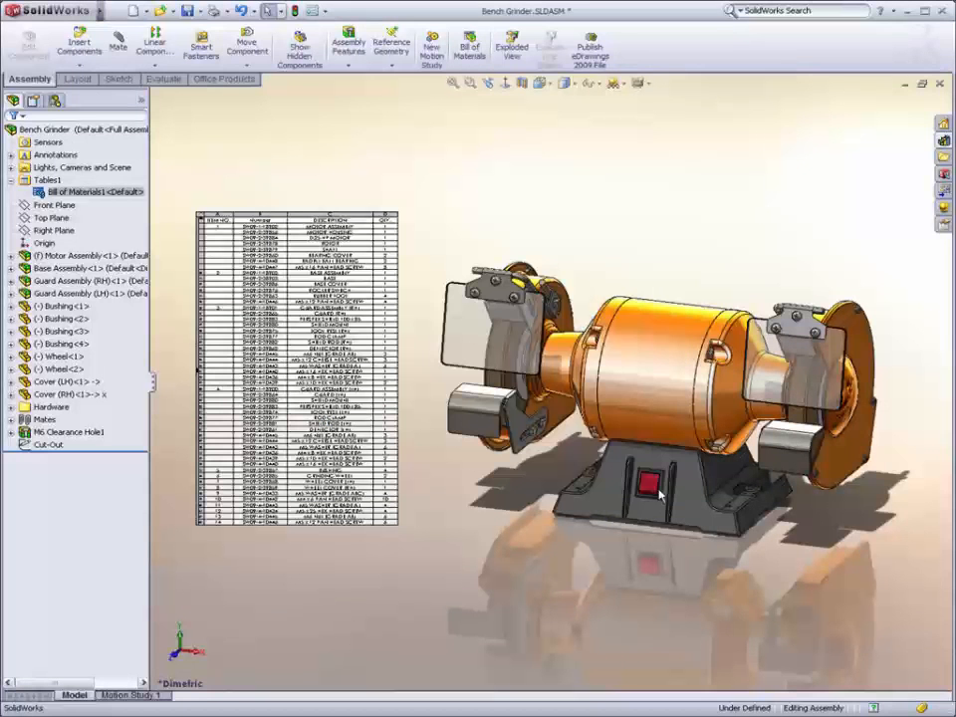
Step: Show the bill of materials in its own window and fit the grinder model to its window
{"action": "right_click", "coordinate": [124, 203]}
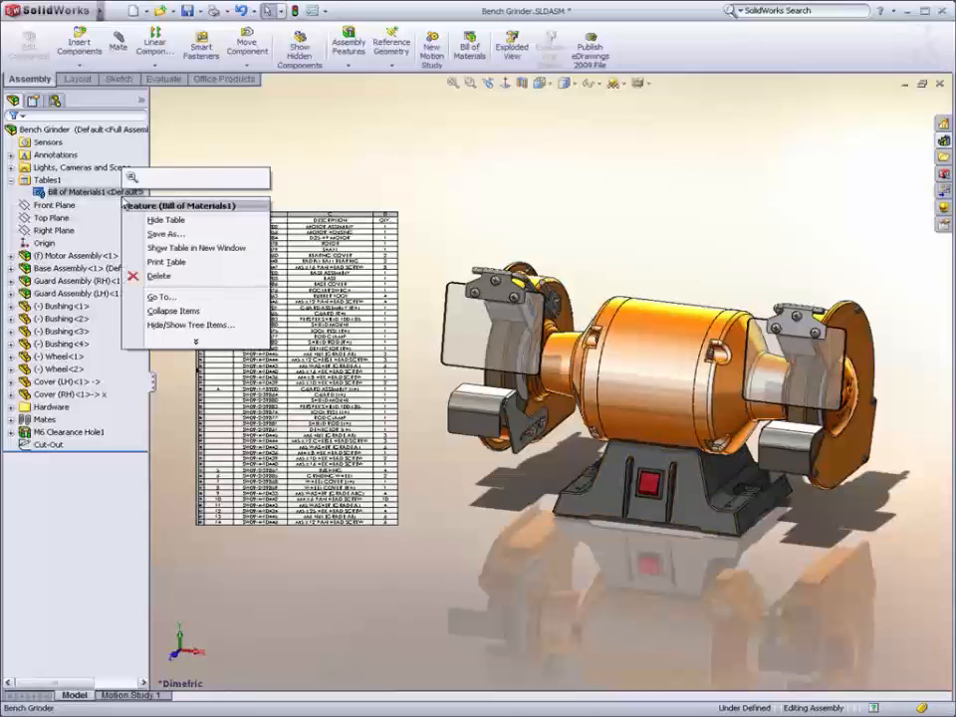
{"action": "left_click", "coordinate": [187, 248]}
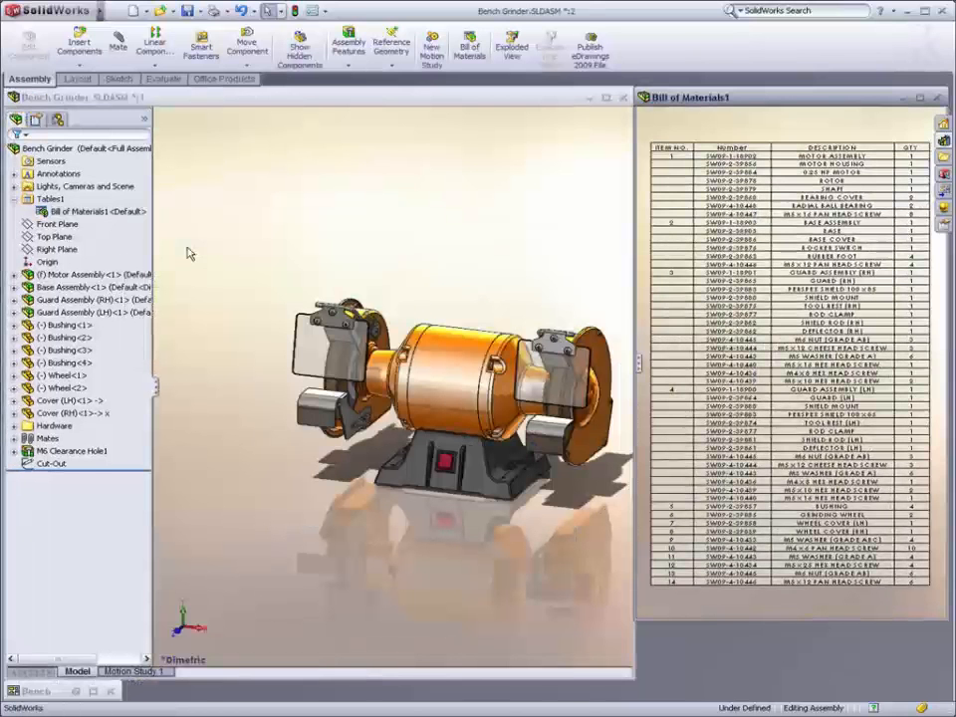
{"action": "left_click", "coordinate": [318, 256]}
{"action": "key", "text": "f"}
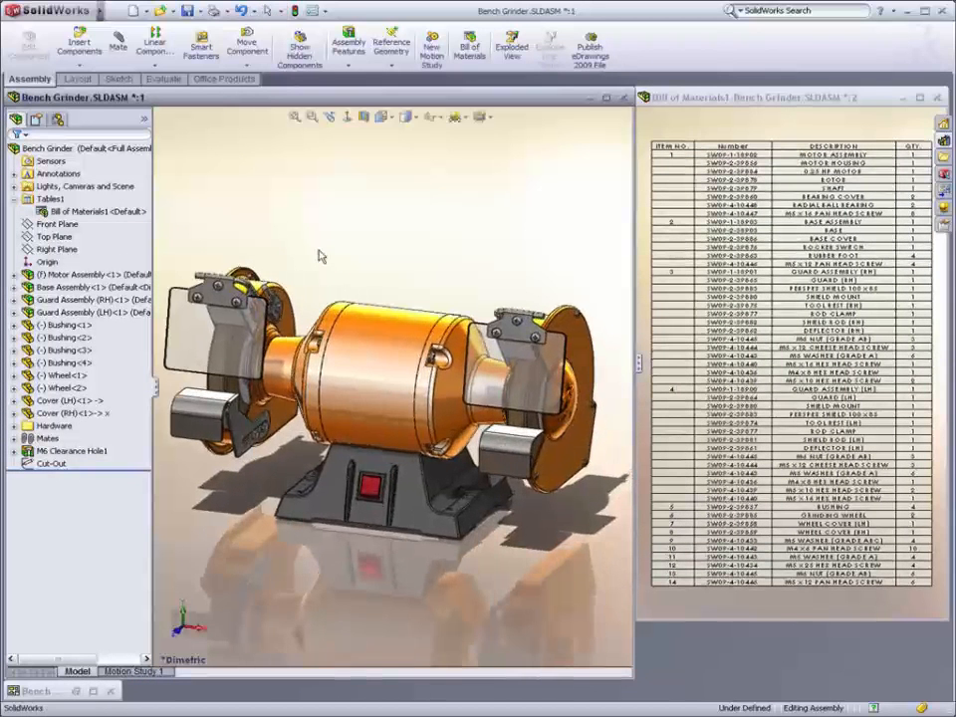
Step: Reveal the table's assembly structure and highlight the motor assembly, base assembly, guard assembly (RH) and base in the model from their rows
{"action": "left_click", "coordinate": [657, 120]}
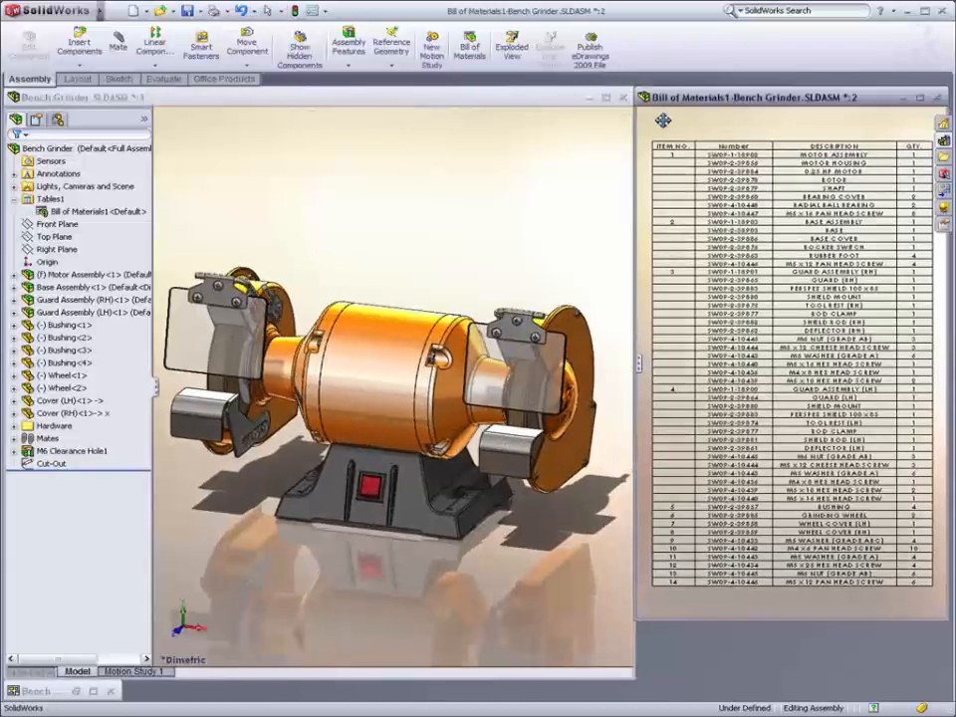
{"action": "middle_click_drag", "start_coordinate": [663, 121], "coordinate": [706, 120], "text": "ctrl"}
{"action": "left_click", "coordinate": [695, 153]}
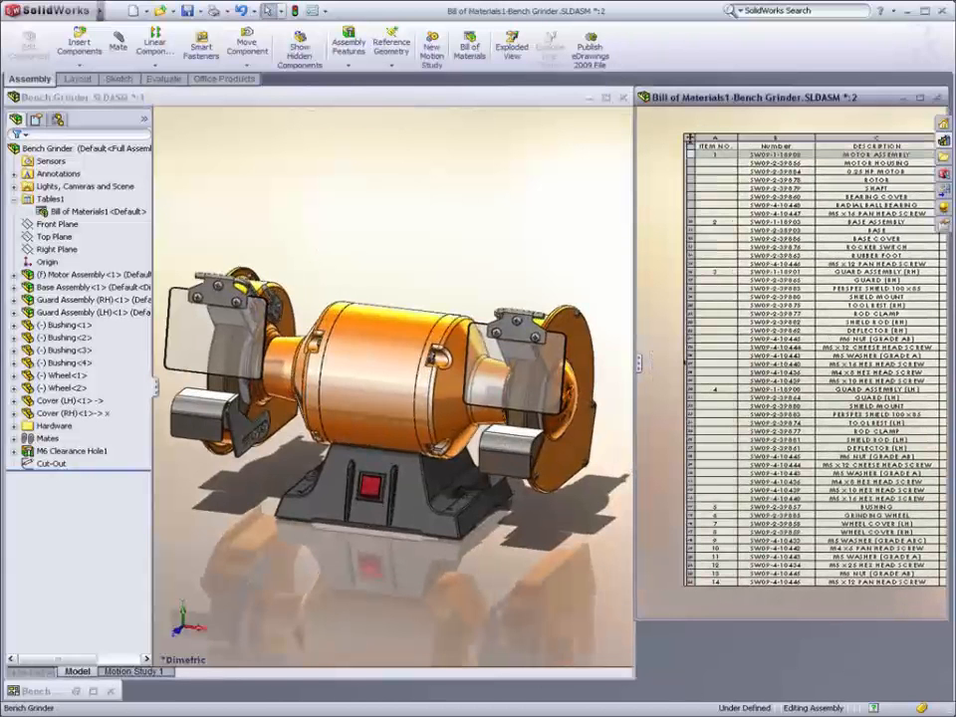
{"action": "left_click", "coordinate": [688, 156]}
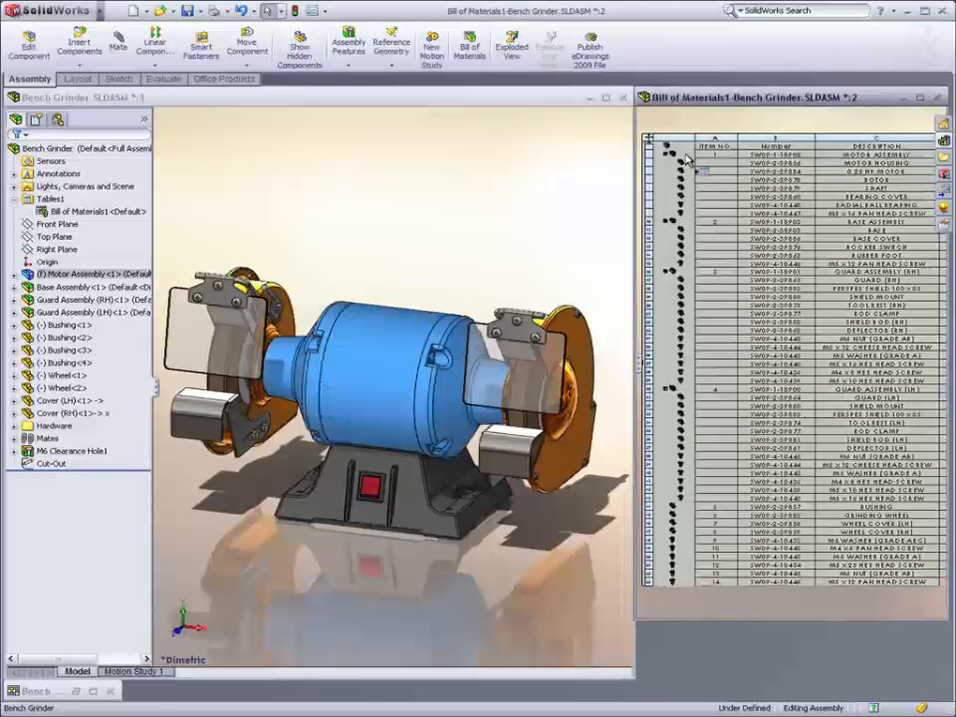
{"action": "left_click", "coordinate": [670, 222]}
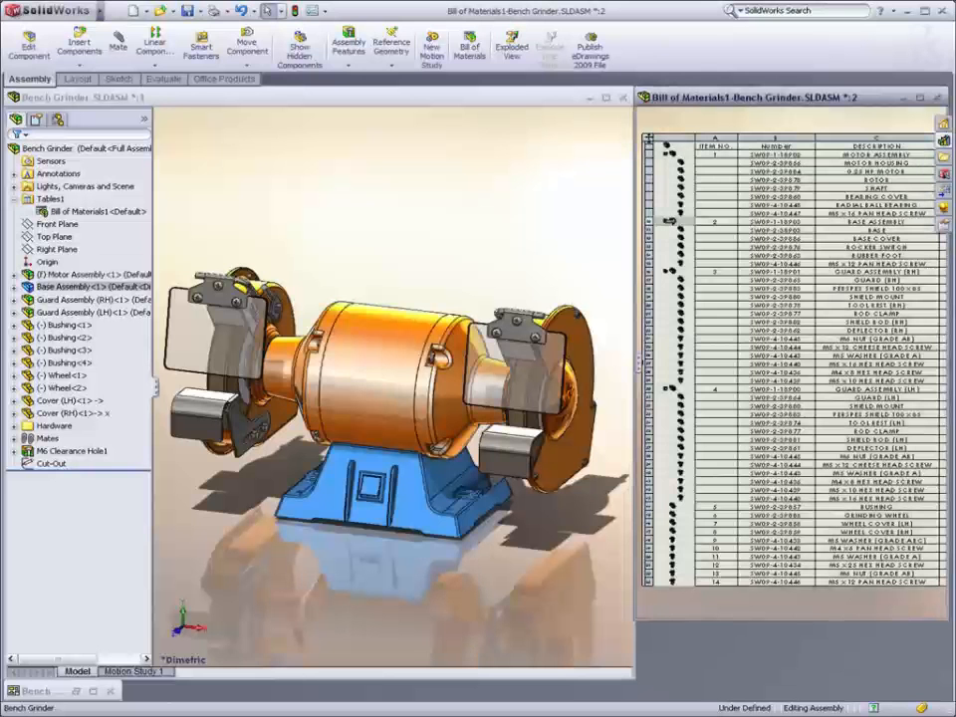
{"action": "left_click", "coordinate": [673, 271]}
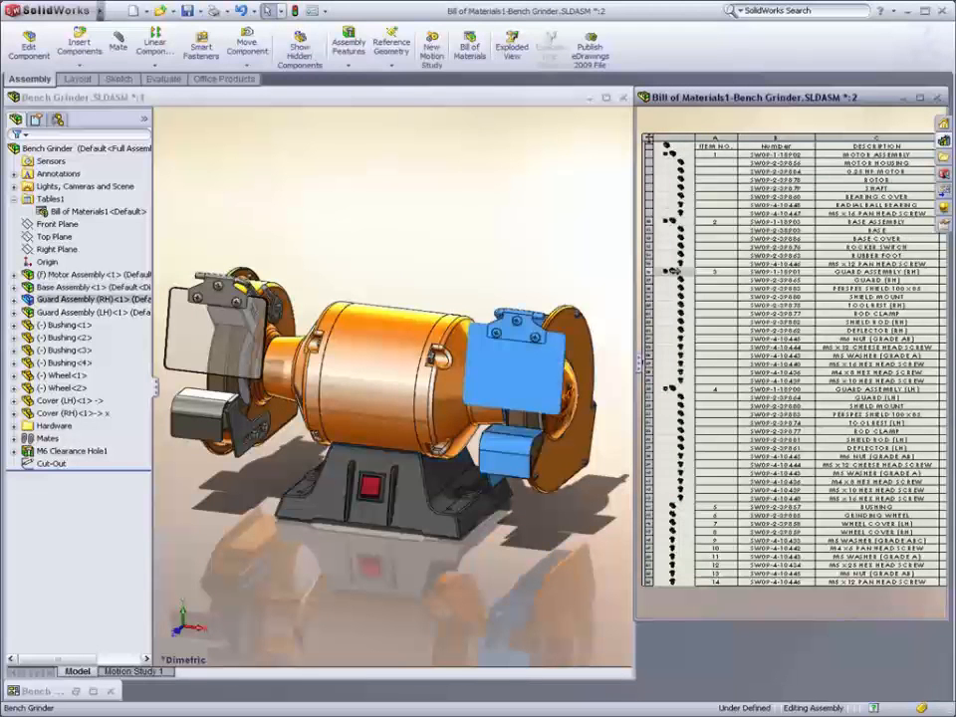
{"action": "left_click", "coordinate": [677, 230]}
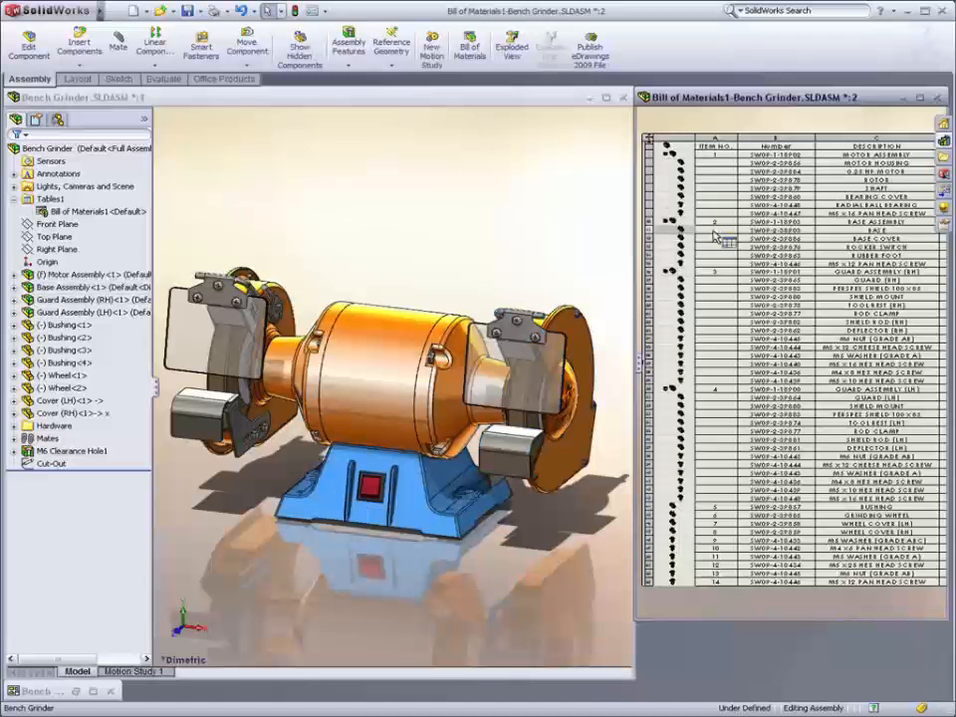
Step: Change the base's description in the bill of materials to CAST IRON BASE, keeping the link to the part property
{"action": "scroll", "coordinate": [877, 259], "scroll_direction": "down", "scroll_amount": 4}
{"action": "scroll", "coordinate": [876, 274], "scroll_direction": "down", "scroll_amount": 3}
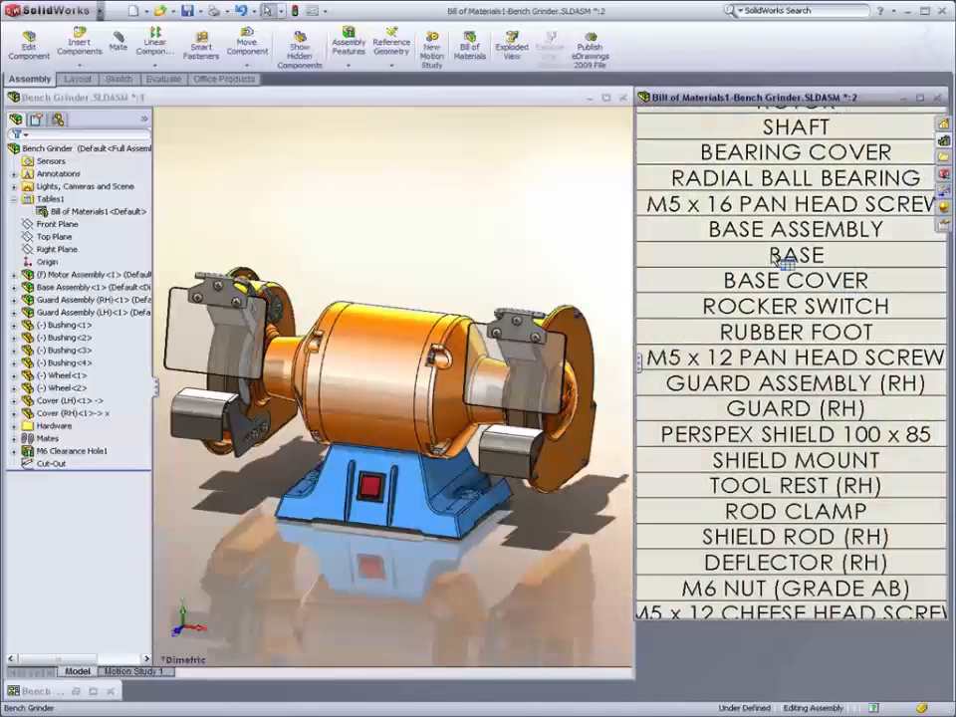
{"action": "double_click", "coordinate": [781, 258]}
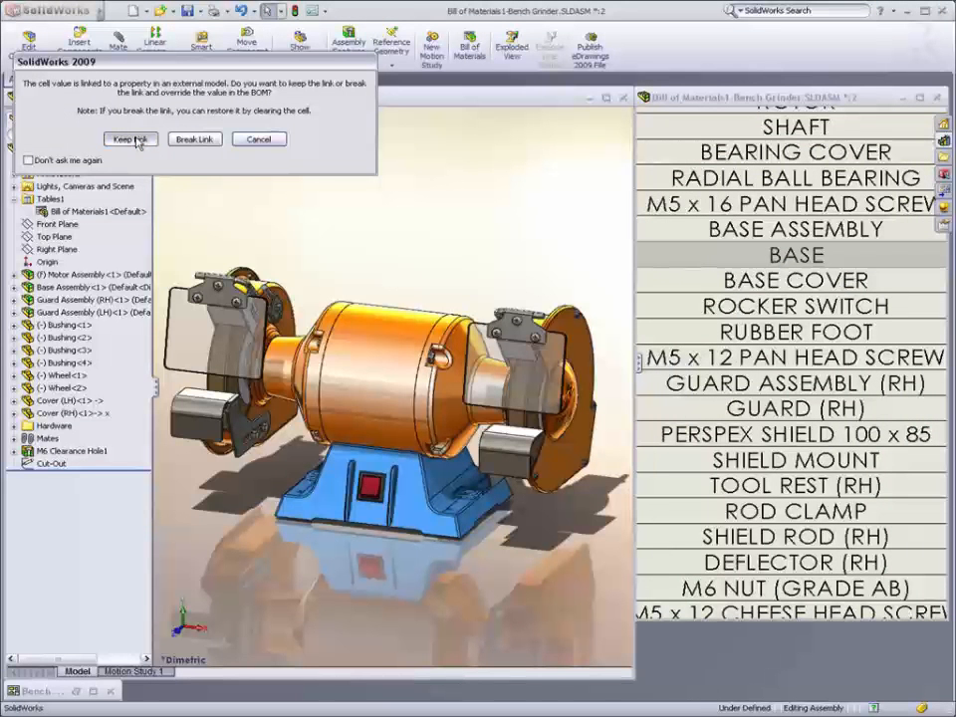
{"action": "left_click", "coordinate": [131, 139]}
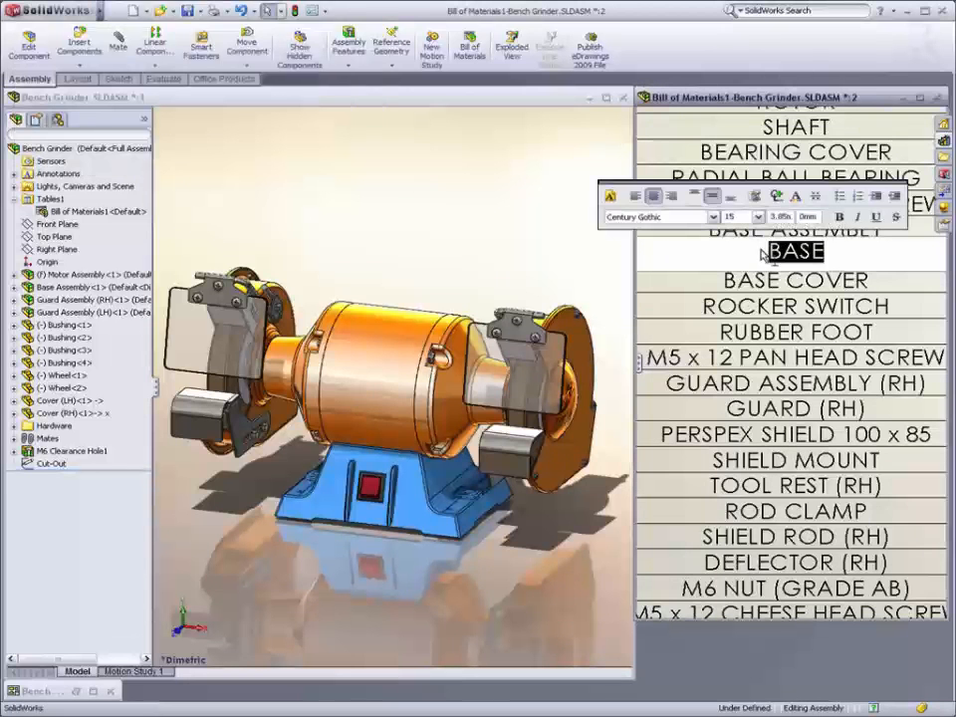
{"action": "type", "text": "CAST IRON"}
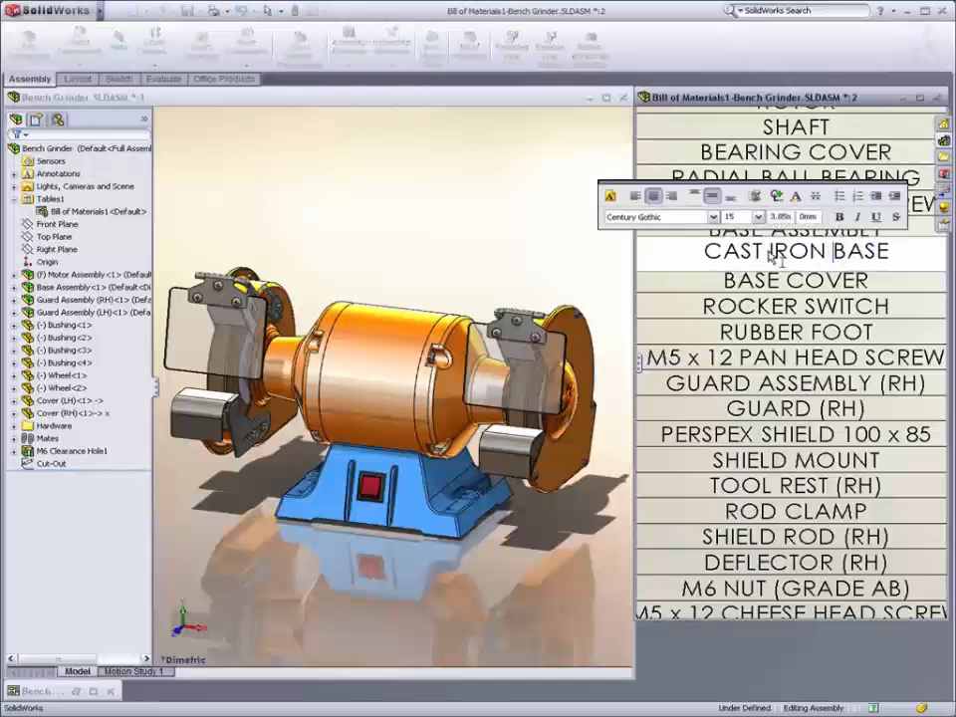
{"action": "left_click", "coordinate": [749, 170]}
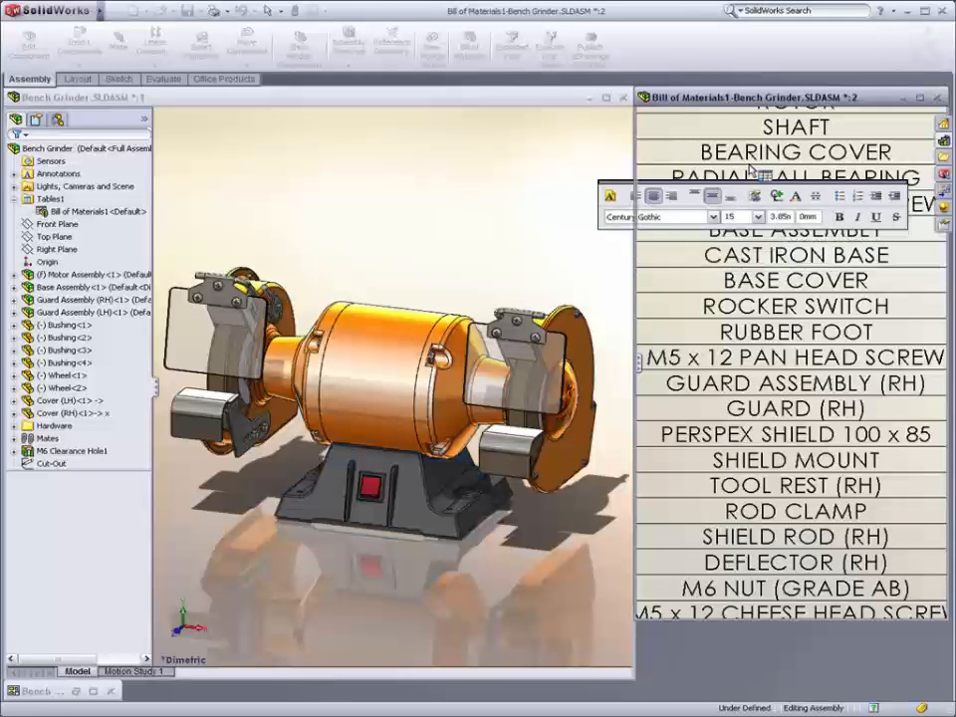
Step: Edit the shield part of the left-hand guard assembly in context and select its front face to show its dimensions
{"action": "middle_click_drag", "start_coordinate": [330, 228], "coordinate": [362, 233], "text": "ctrl"}
{"action": "right_click", "coordinate": [242, 309]}
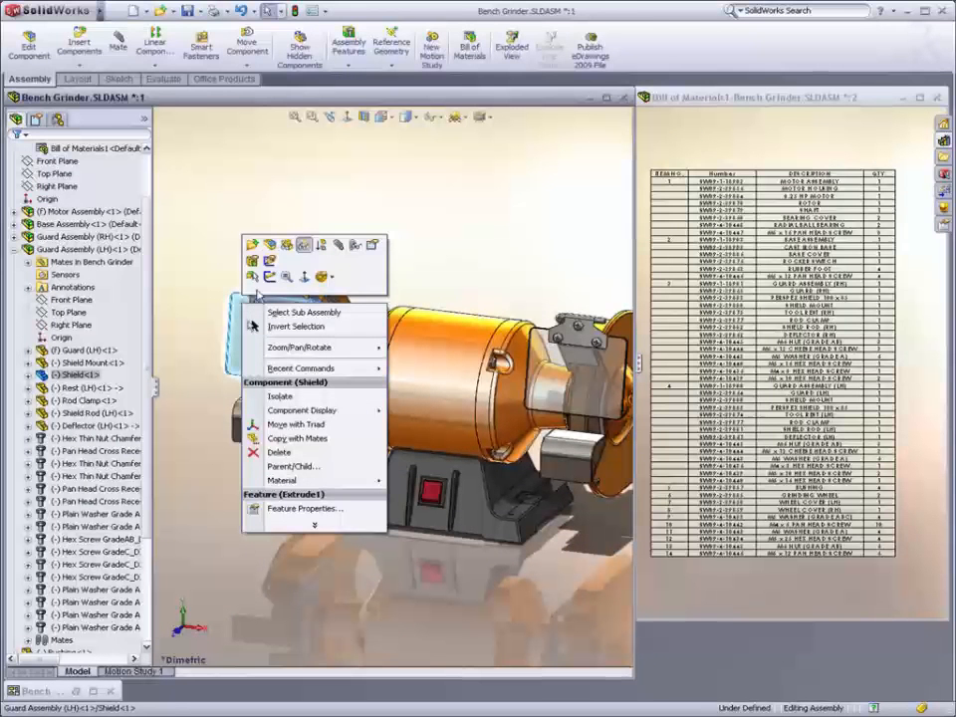
{"action": "left_click", "coordinate": [254, 277]}
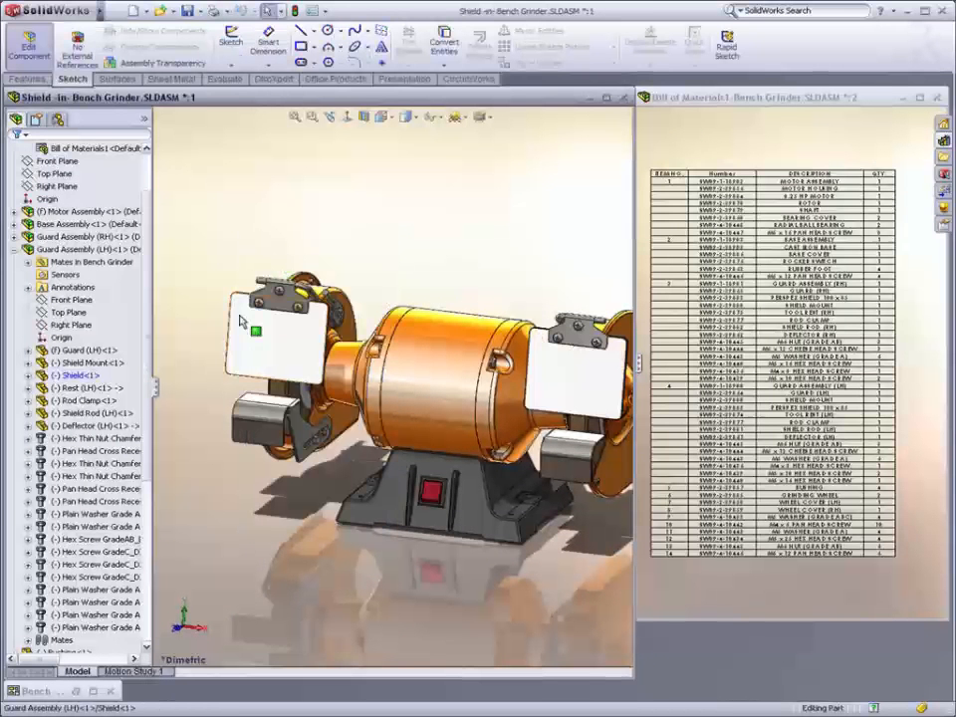
{"action": "left_click", "coordinate": [241, 319]}
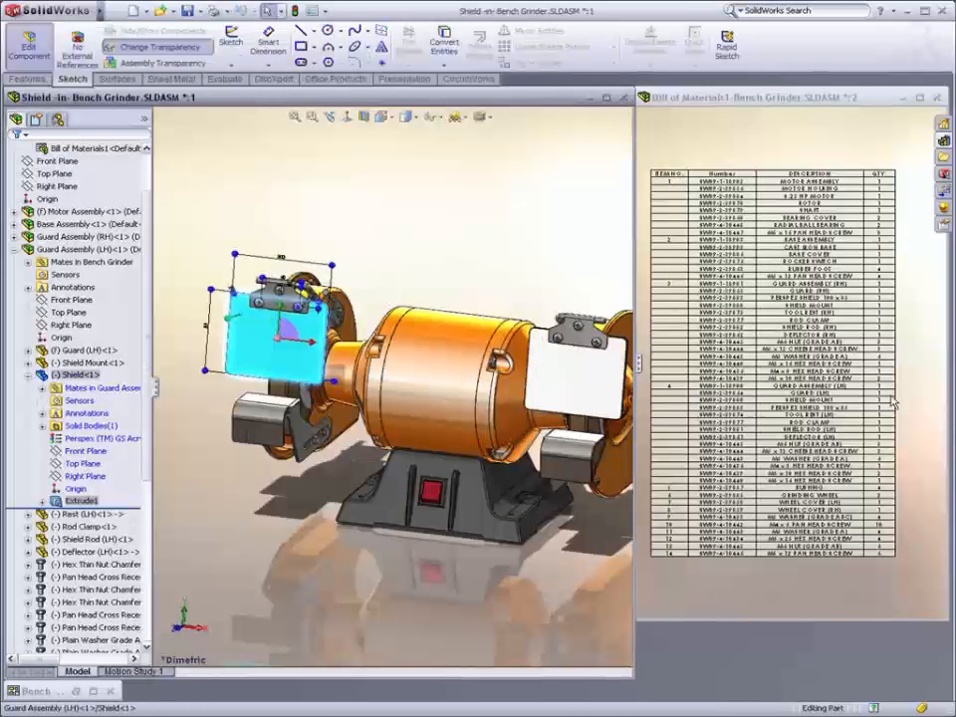
Step: Resize the shield to 120 x 95, with its row in the bill of materials in view
{"action": "scroll", "coordinate": [856, 408], "scroll_direction": "down", "scroll_amount": 3}
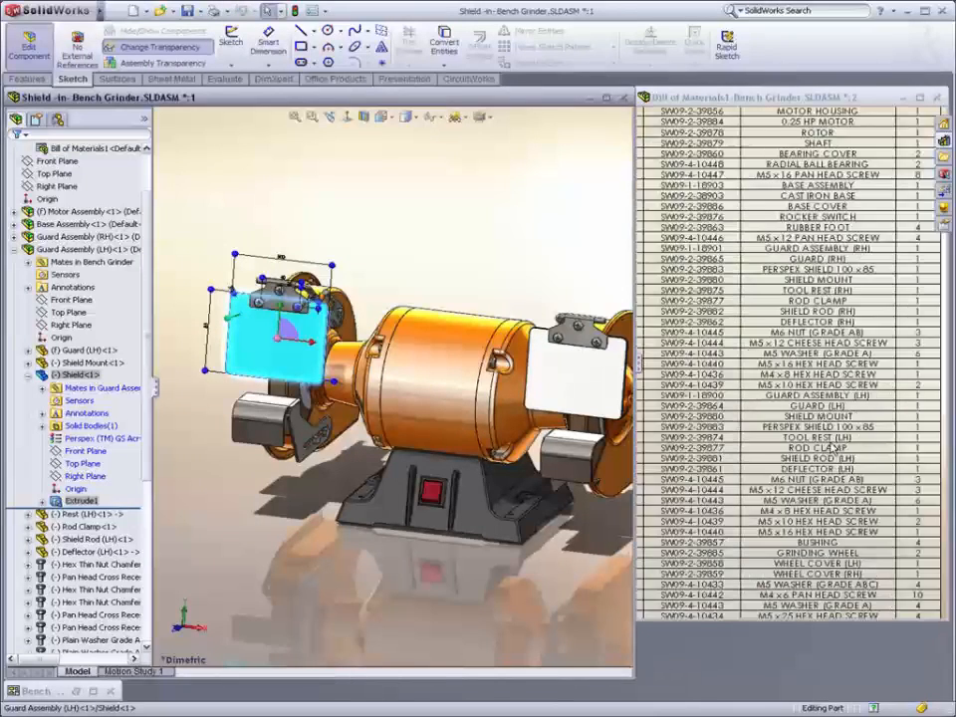
{"action": "scroll", "coordinate": [806, 367], "scroll_direction": "down", "scroll_amount": 3}
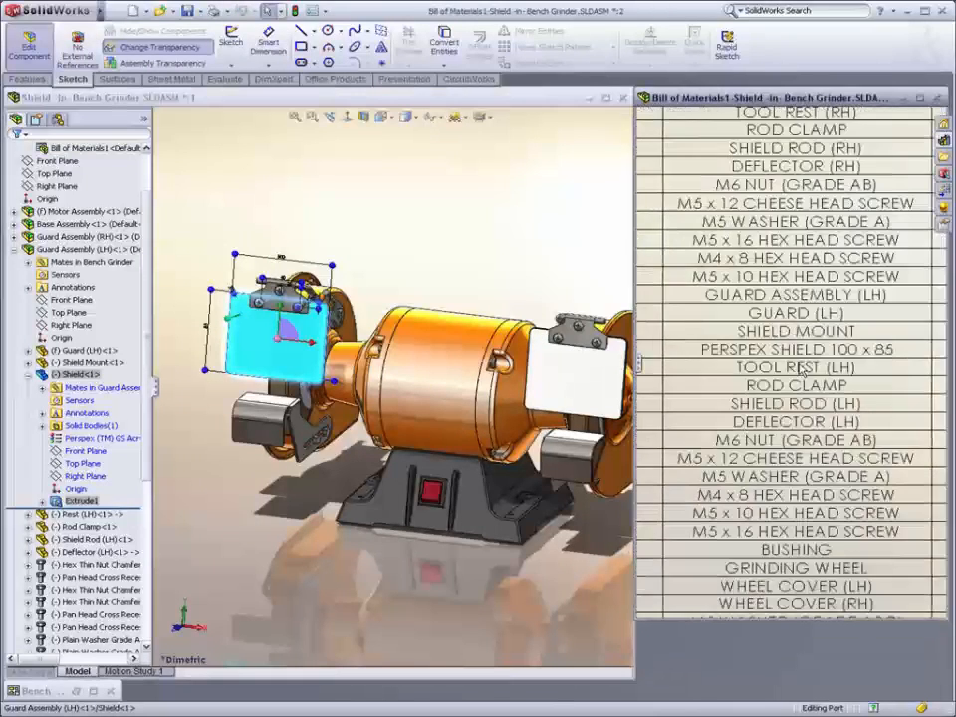
{"action": "scroll", "coordinate": [803, 370], "scroll_direction": "down", "scroll_amount": 1}
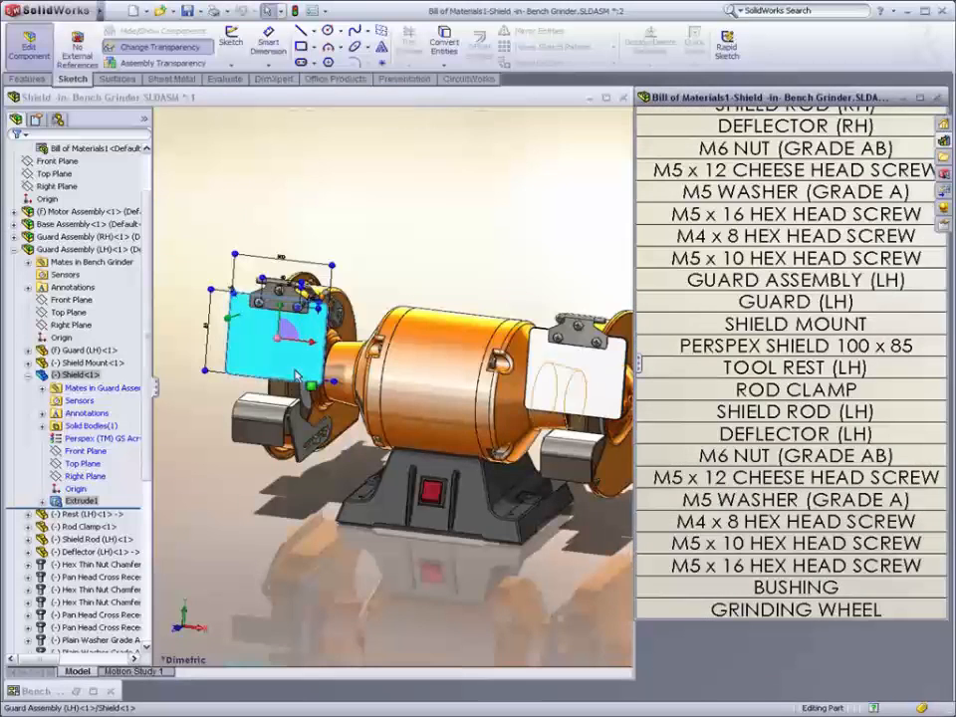
{"action": "left_click", "coordinate": [211, 389]}
{"action": "left_click_drag", "start_coordinate": [206, 379], "coordinate": [205, 383]}
{"action": "double_click", "coordinate": [206, 329]}
{"action": "type", "text": "95"}
{"action": "key", "text": "Return"}
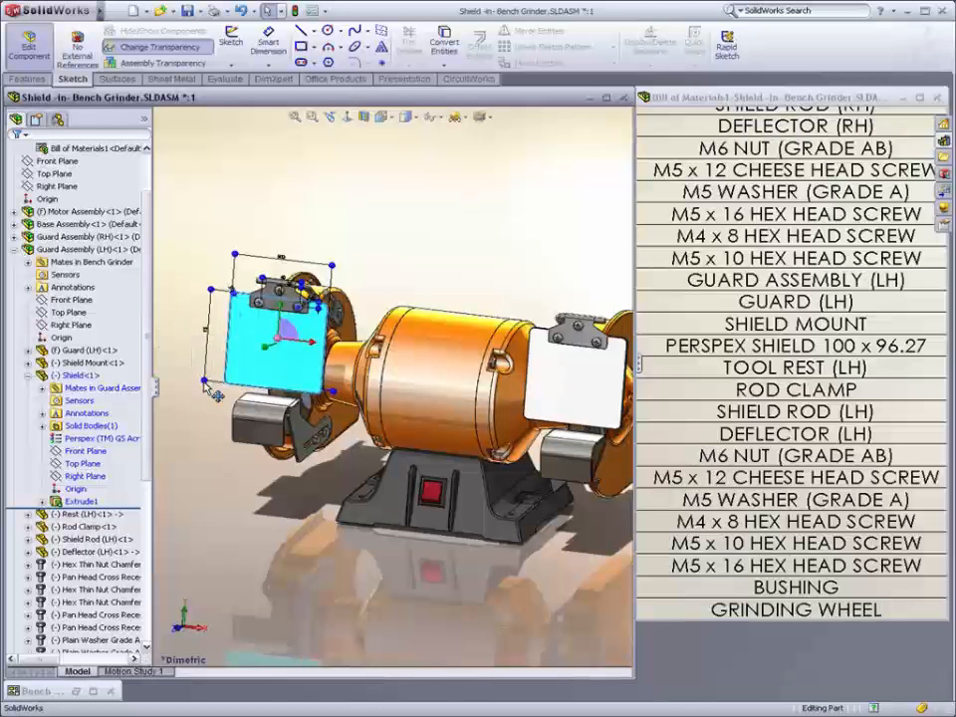
{"action": "left_click_drag", "start_coordinate": [234, 256], "coordinate": [222, 251]}
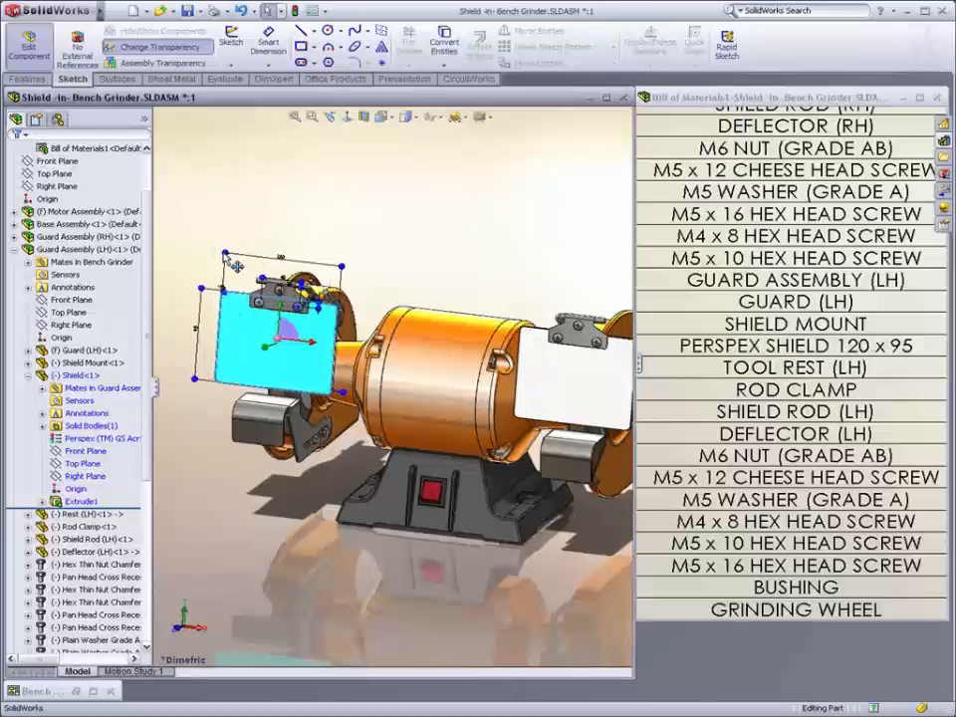
Step: Finish editing the shield part and return to the bench grinder assembly
{"action": "left_click", "coordinate": [222, 213]}
{"action": "right_click", "coordinate": [223, 212]}
{"action": "left_click", "coordinate": [237, 379]}
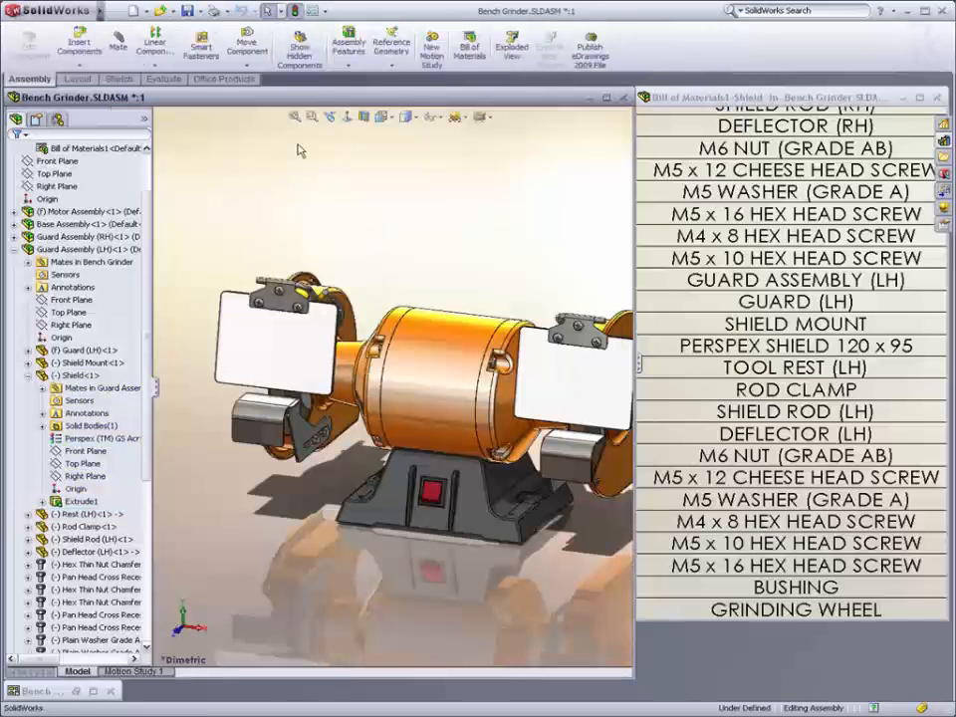
Step: Maximize the bill of materials window and combine identical components for items 11 to 13
{"action": "left_click", "coordinate": [672, 97]}
{"action": "double_click", "coordinate": [672, 98]}
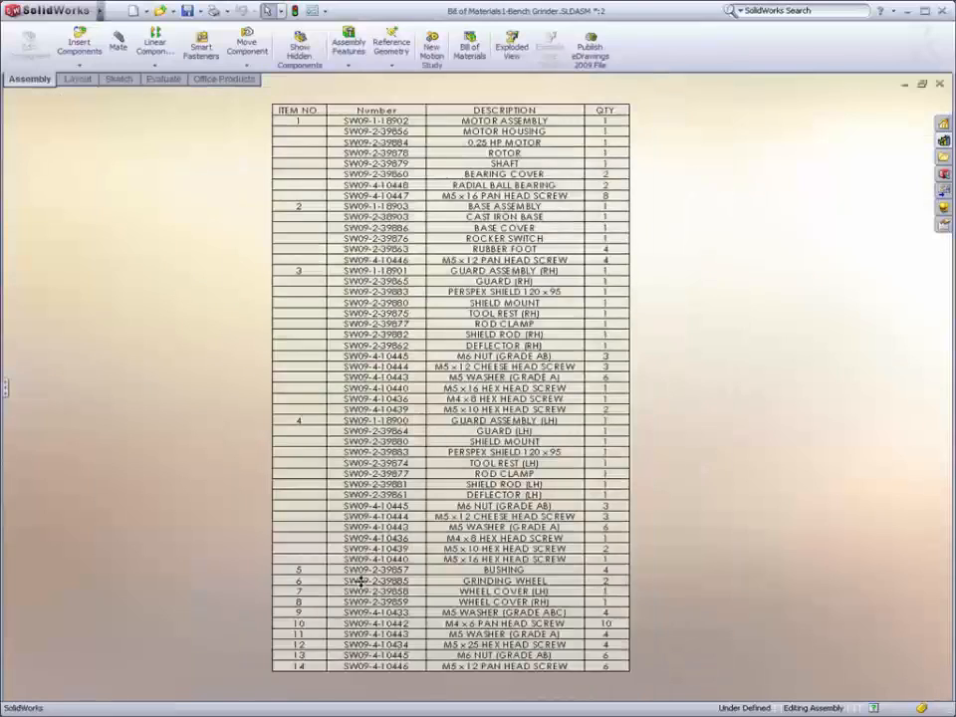
{"action": "scroll", "coordinate": [303, 681], "scroll_direction": "down", "scroll_amount": 5}
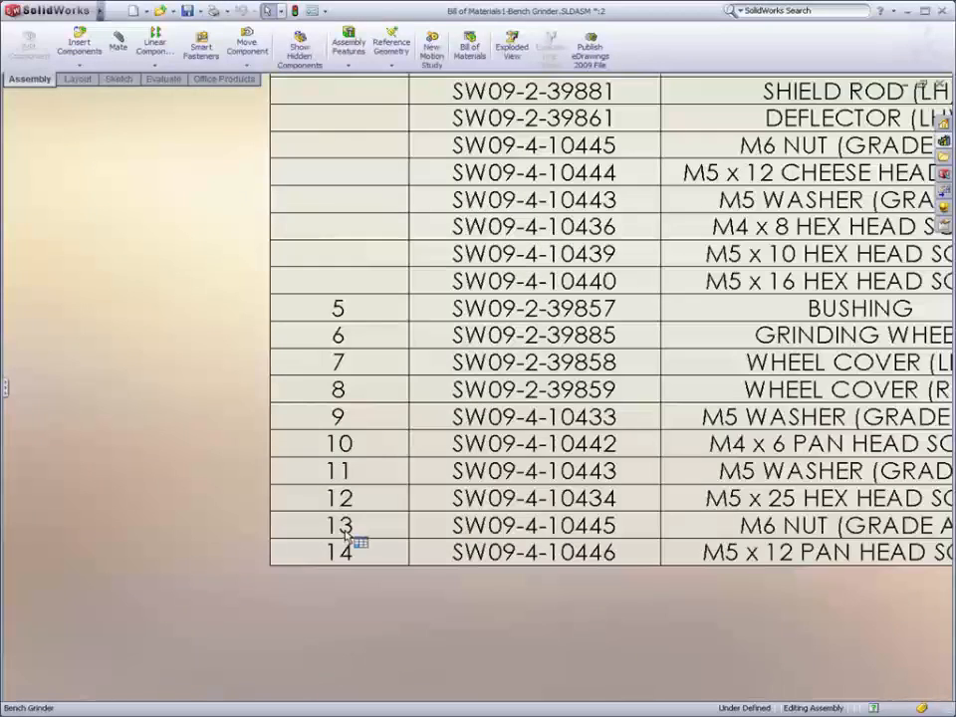
{"action": "left_click", "coordinate": [345, 532]}
{"action": "left_click", "coordinate": [197, 472]}
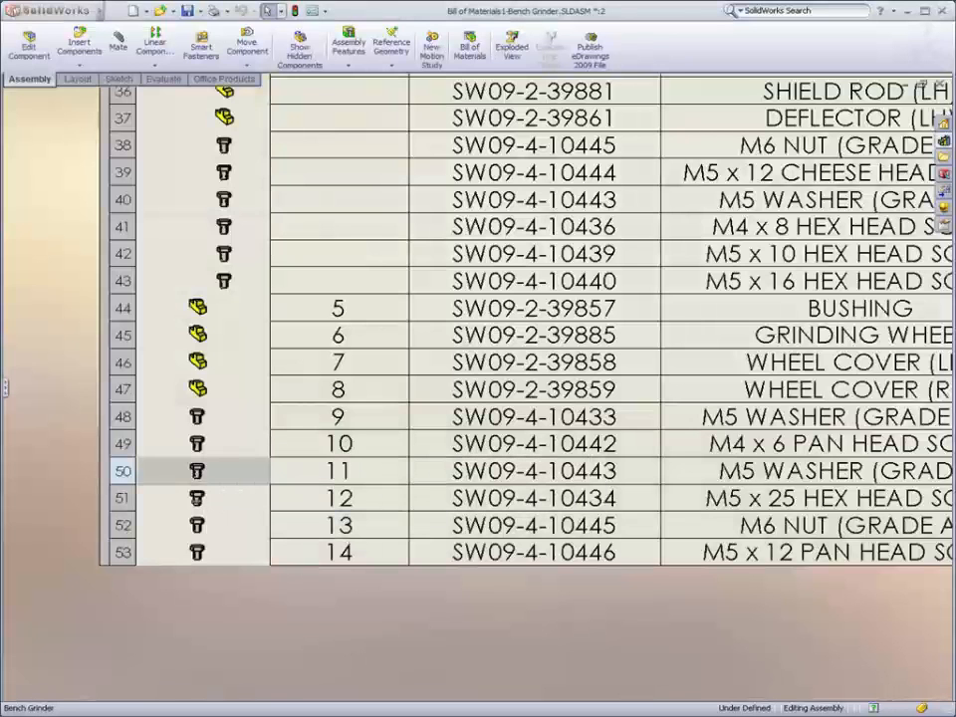
{"action": "left_click", "coordinate": [198, 524], "text": "shift"}
{"action": "right_click", "coordinate": [198, 524]}
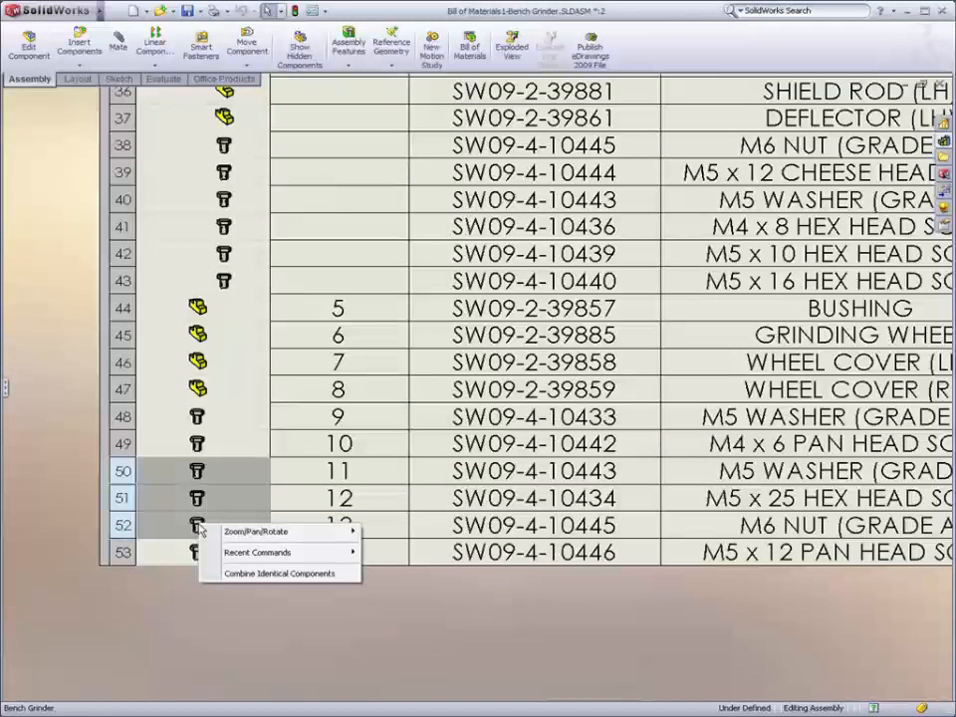
{"action": "left_click", "coordinate": [296, 576]}
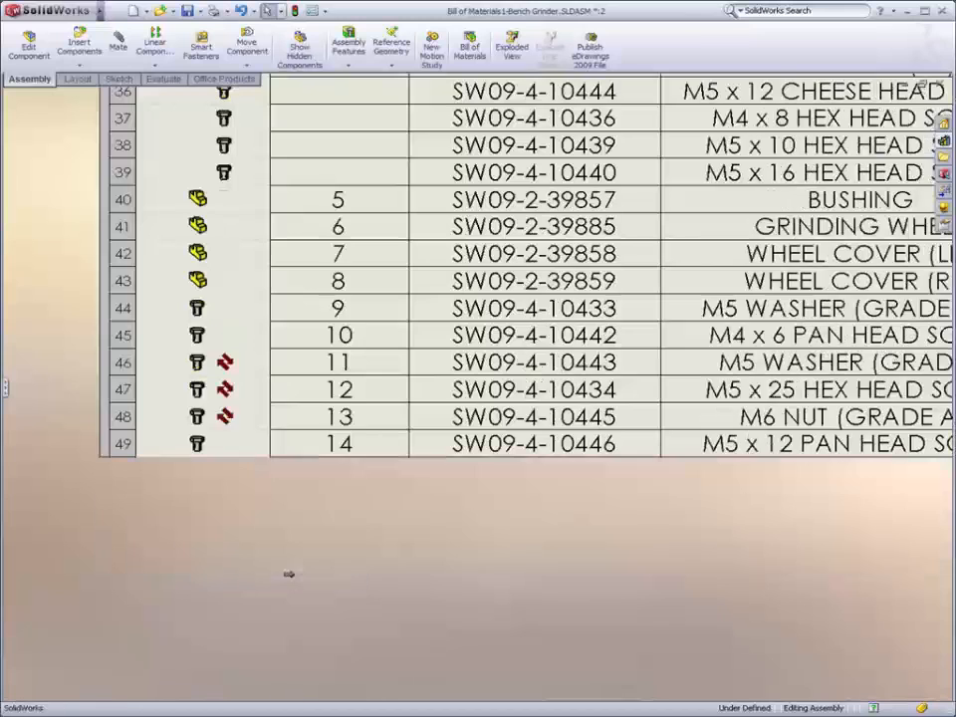
Step: Move the M5 x 12 cheese head, M4 x 8, M5 x 10 and M5 x 16 hex head screws from the left-hand guard assembly to the top level
{"action": "middle_click_drag", "start_coordinate": [278, 549], "coordinate": [258, 655], "text": "ctrl"}
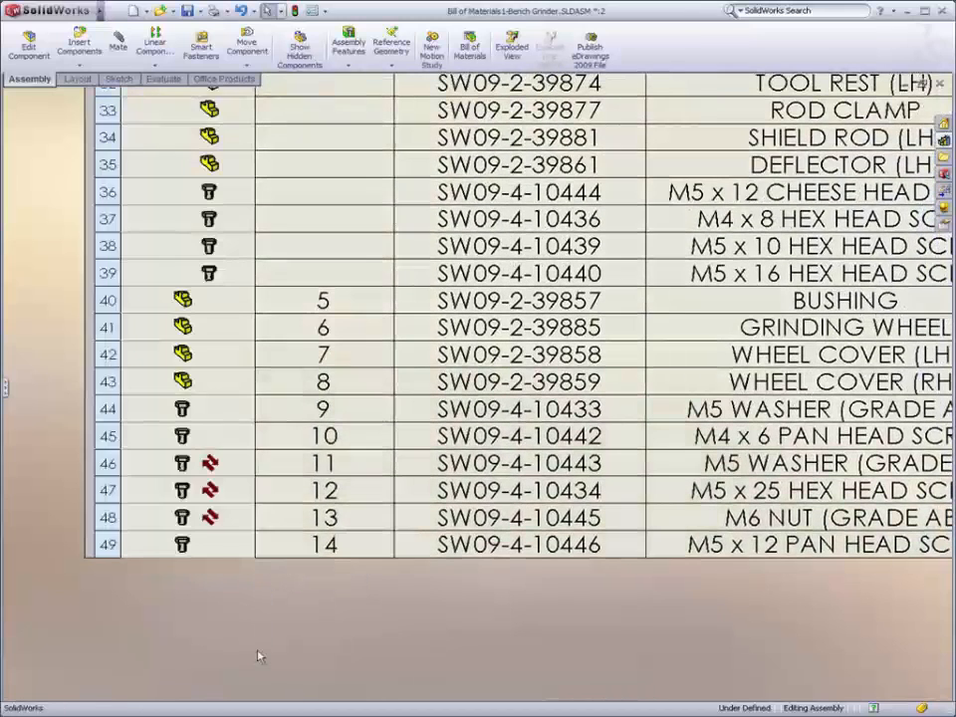
{"action": "left_click_drag", "start_coordinate": [208, 192], "coordinate": [199, 394]}
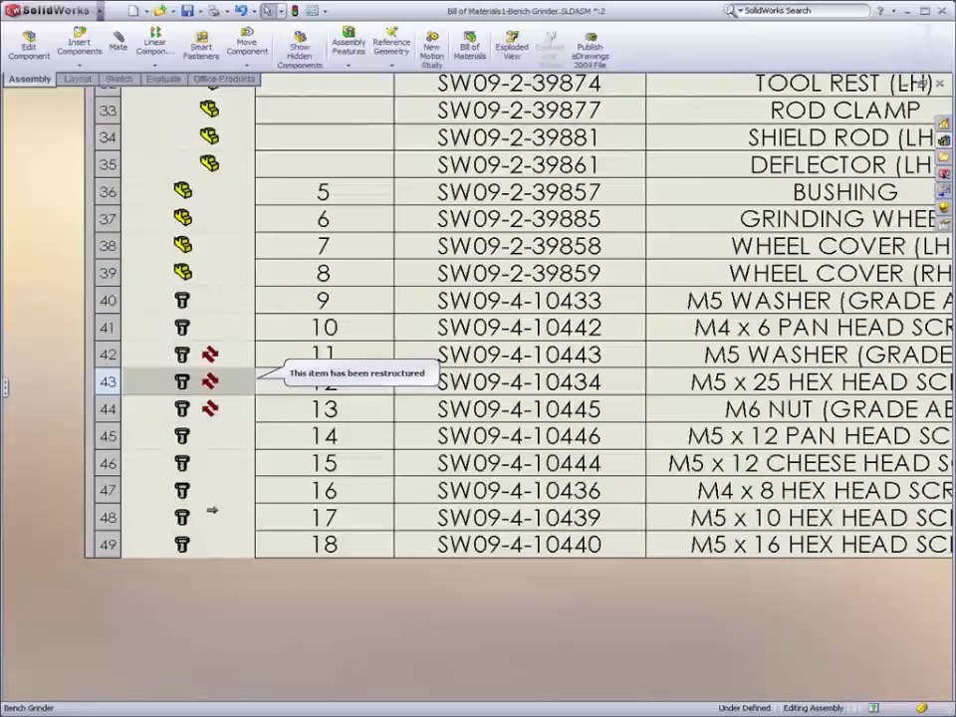
Step: Close the separate bill of materials window, publish the assembly to eDrawings and close the eDrawings preview
{"action": "scroll", "coordinate": [228, 601], "scroll_direction": "down", "scroll_amount": 10}
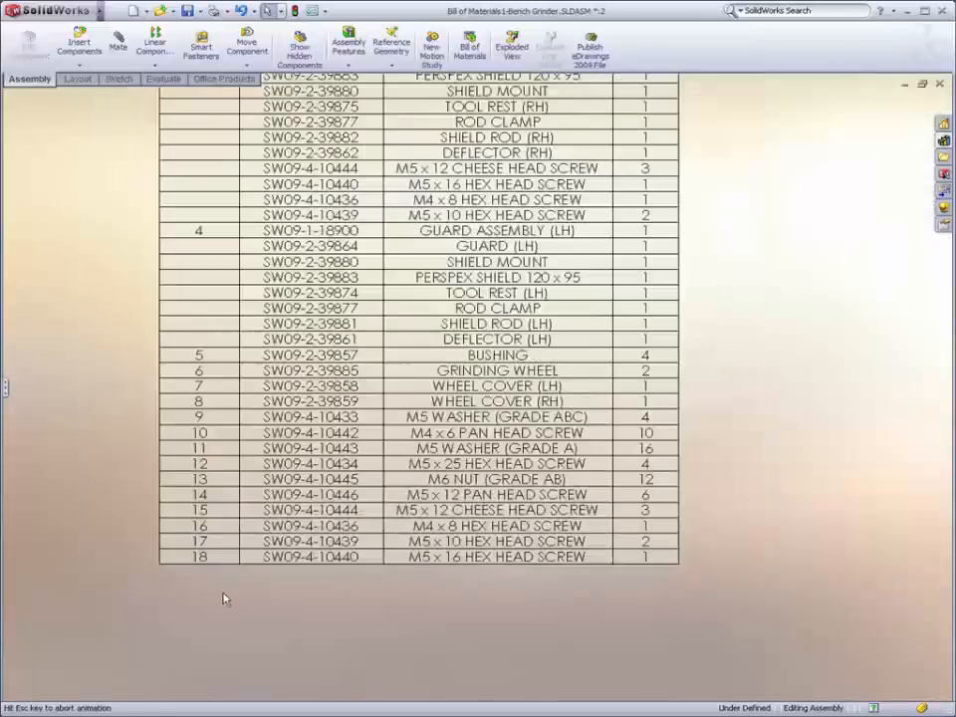
{"action": "left_click", "coordinate": [938, 86]}
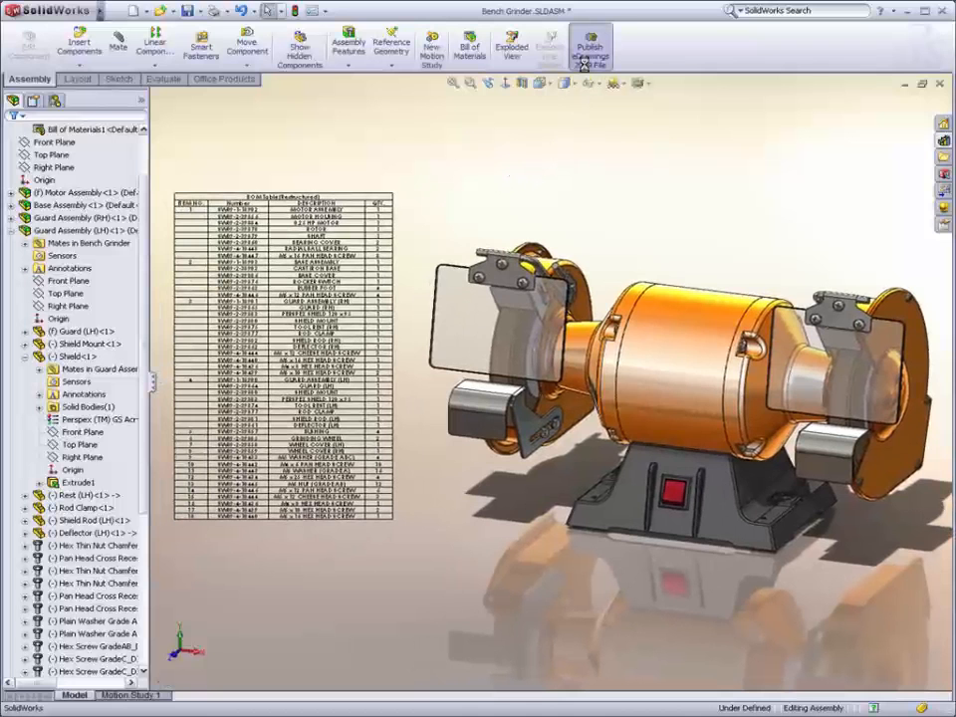
{"action": "left_click", "coordinate": [586, 56]}
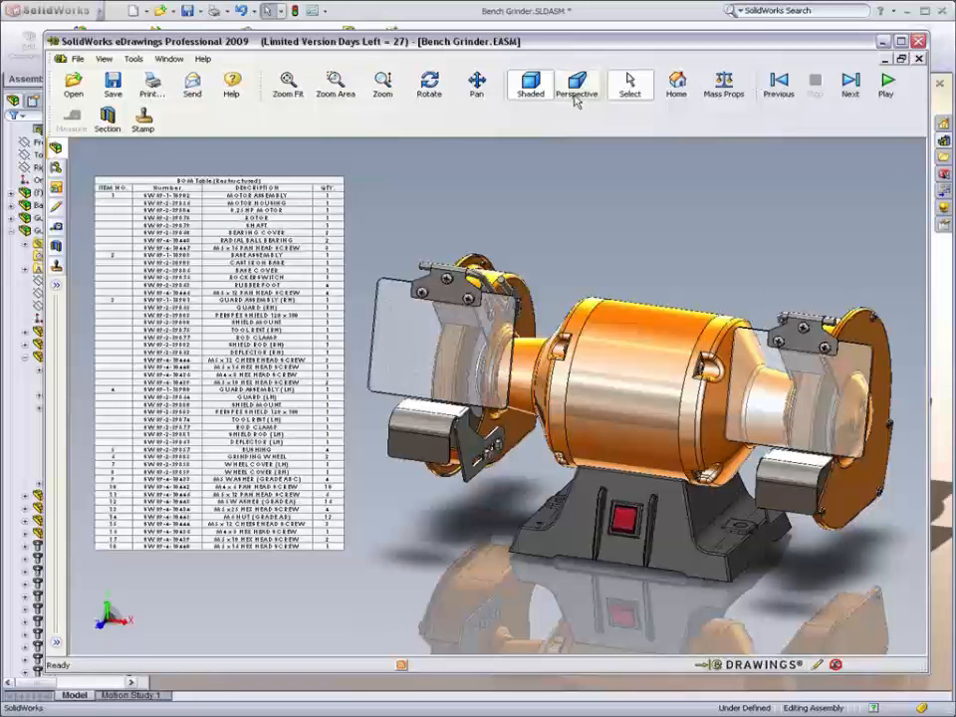
{"action": "left_click", "coordinate": [917, 42]}
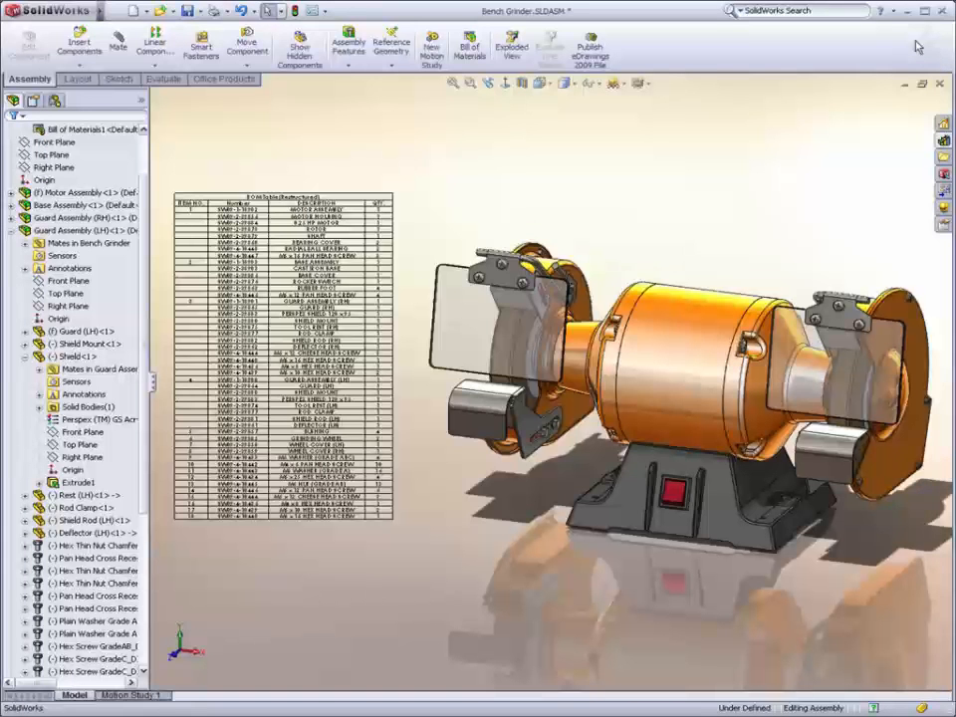
Step: On the drawing's Assy sheet, insert a bill of materials copied from the existing Bill of Materials1 table, beside the grinder view, and review it
{"action": "key", "text": "ctrl+Tab"}
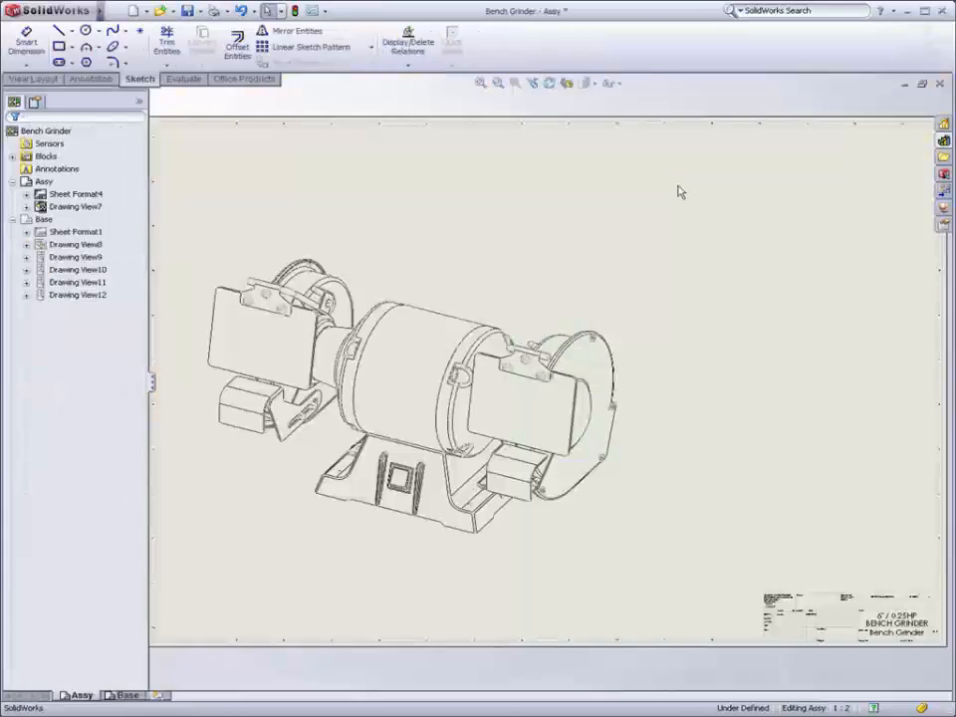
{"action": "right_click", "coordinate": [678, 188]}
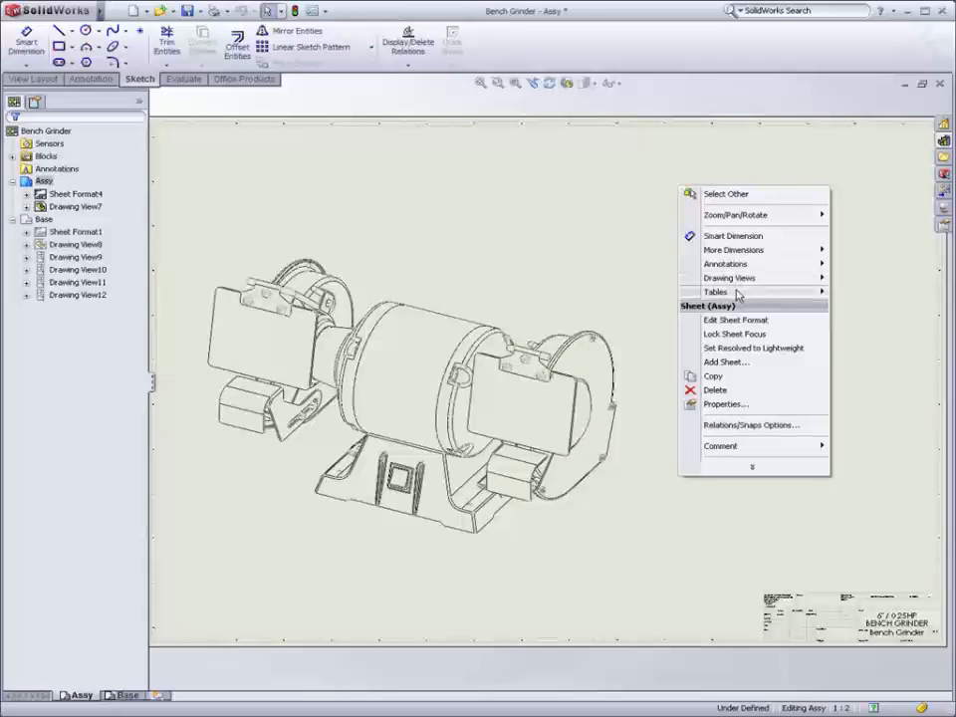
{"action": "mouse_move", "coordinate": [778, 296]}
{"action": "left_click", "coordinate": [852, 321]}
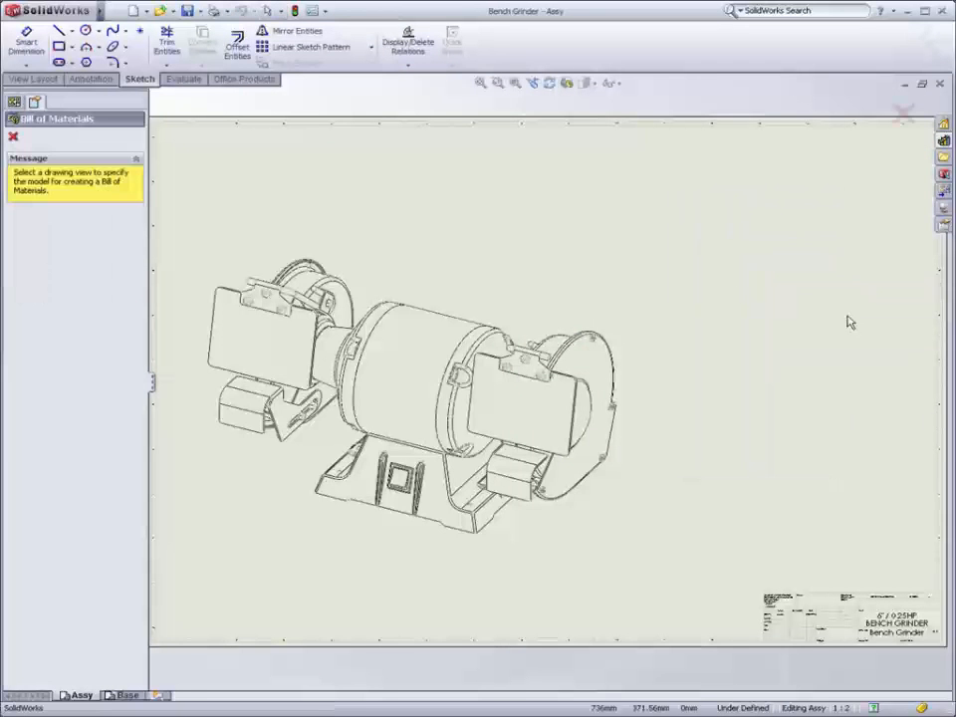
{"action": "left_click", "coordinate": [446, 266]}
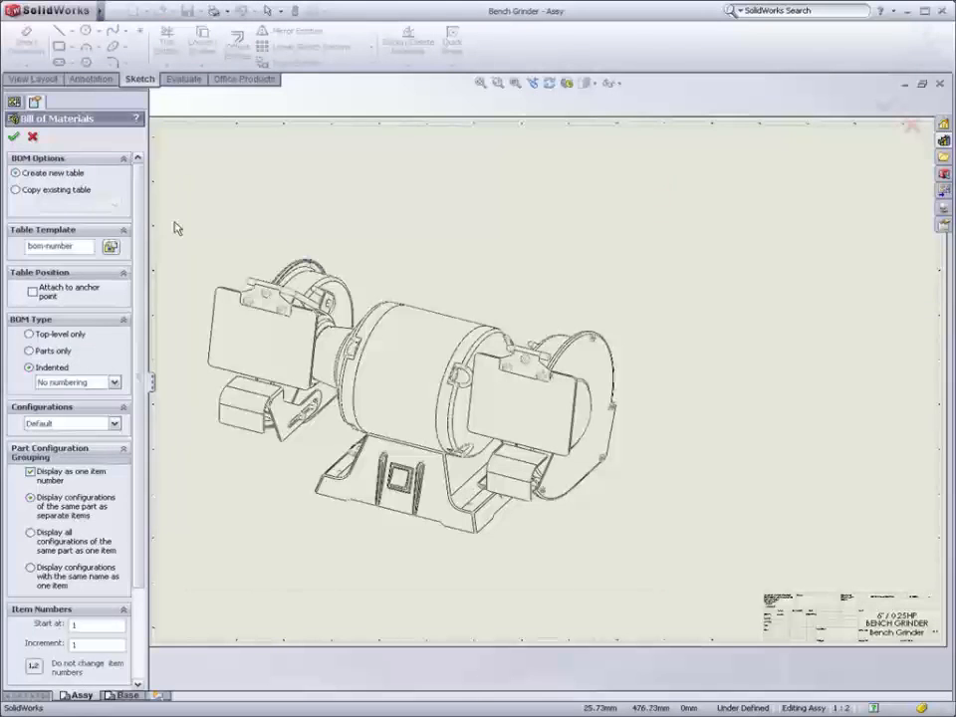
{"action": "left_click", "coordinate": [60, 191]}
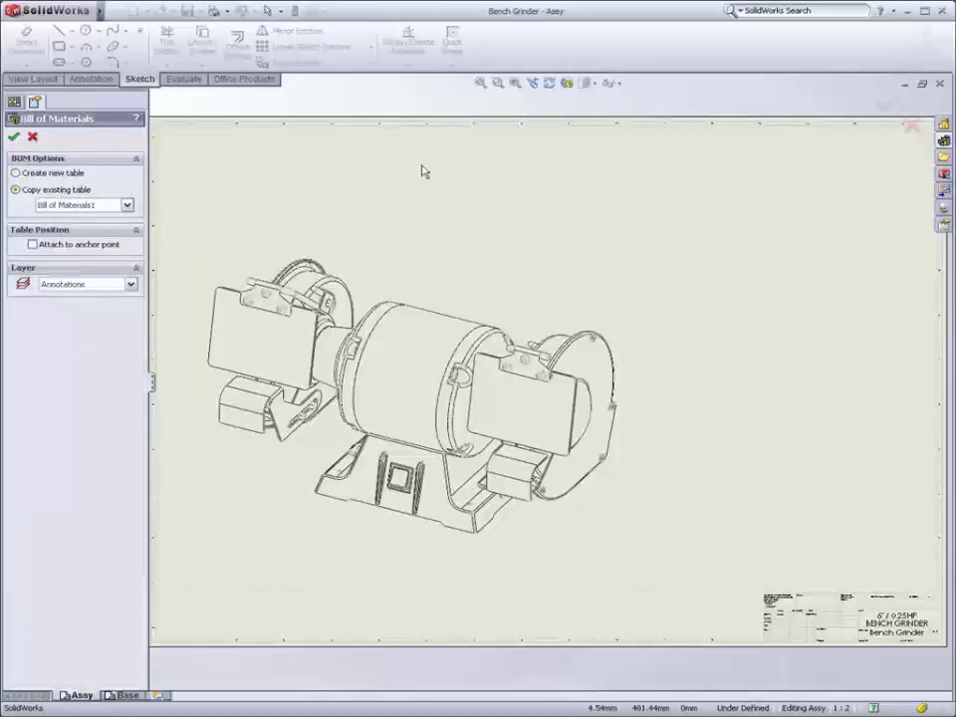
{"action": "left_click", "coordinate": [654, 157]}
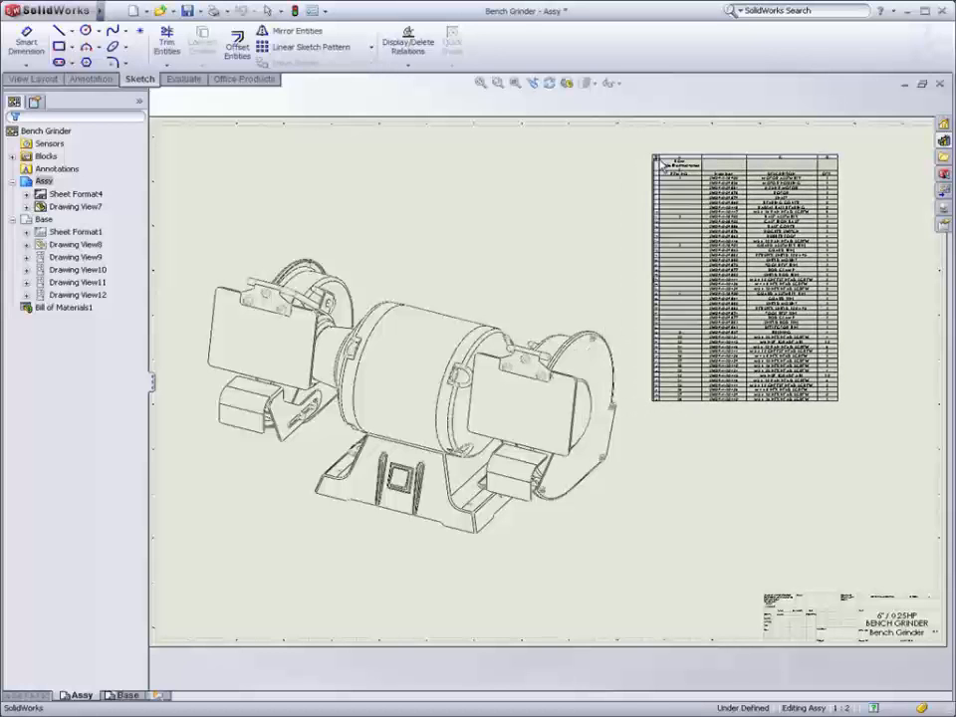
{"action": "key", "text": "Escape"}
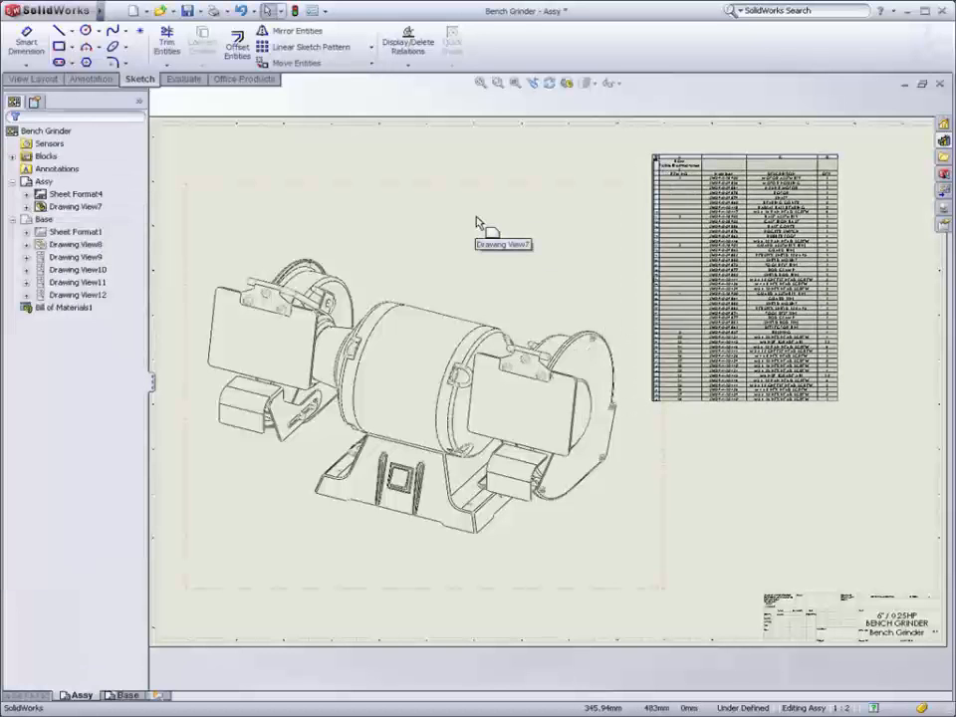
{"action": "scroll", "coordinate": [503, 185], "scroll_direction": "down", "scroll_amount": 10}
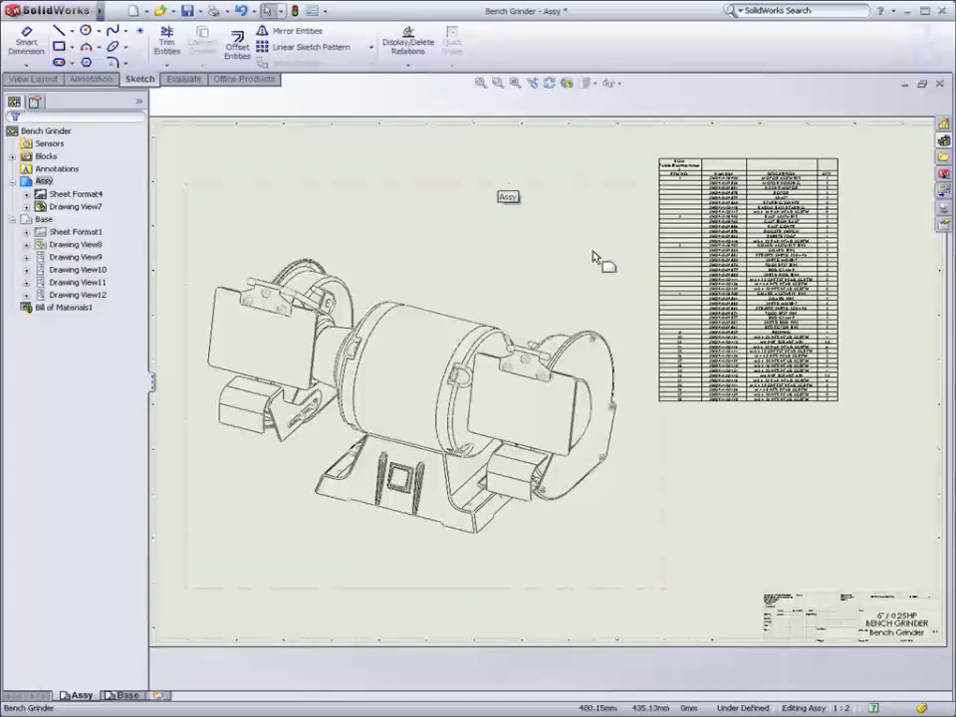
{"action": "scroll", "coordinate": [708, 394], "scroll_direction": "down", "scroll_amount": 2}
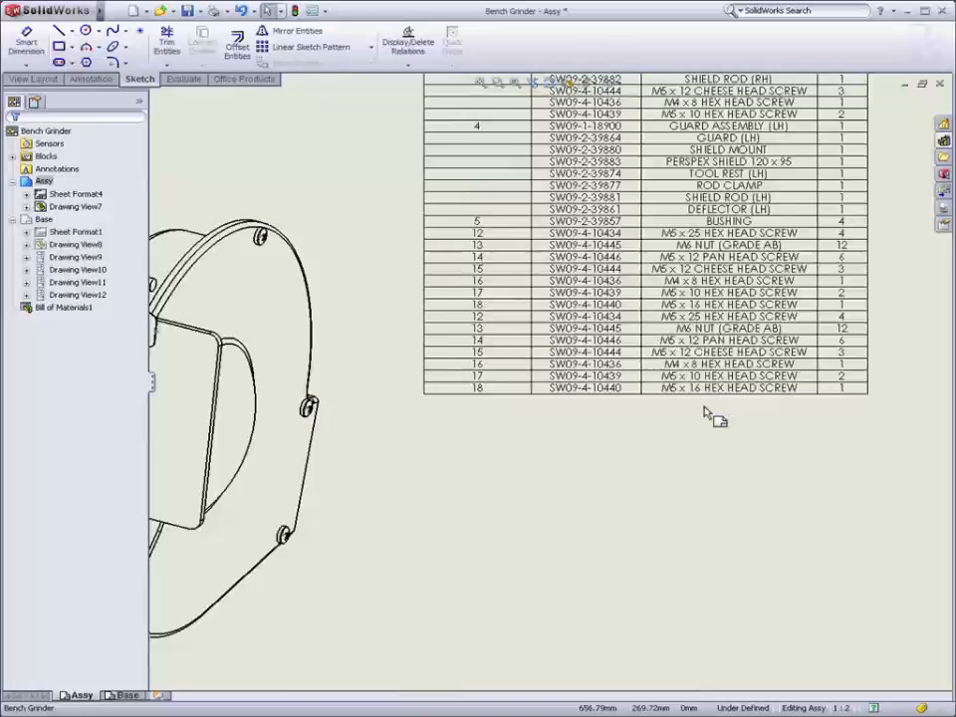
{"action": "key", "text": "f"}
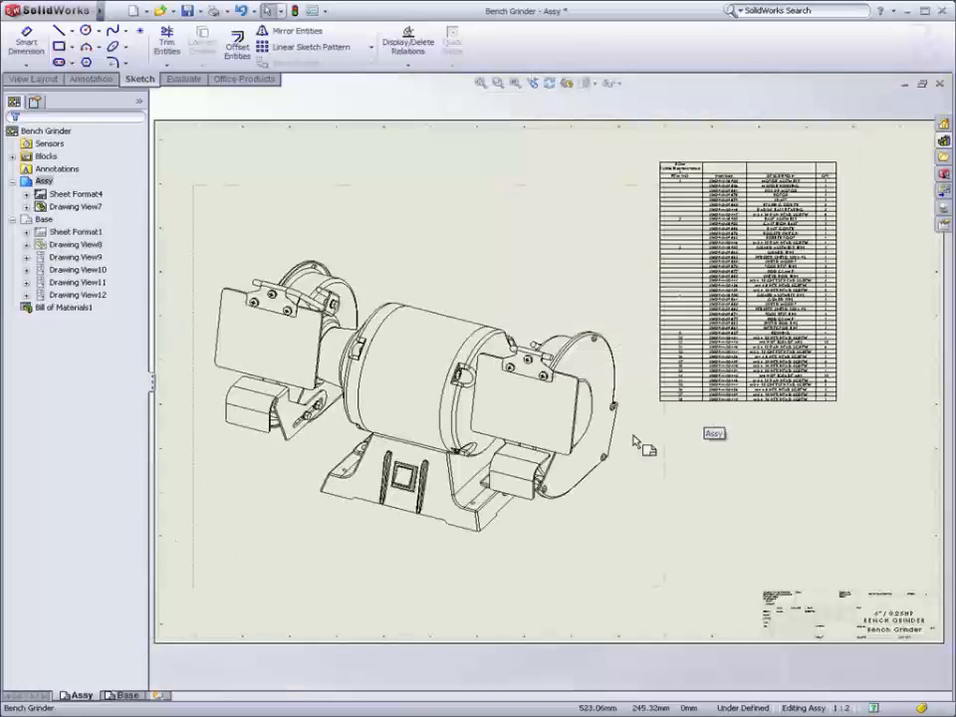
Step: View the drawing's Base sheet and return to the bench grinder assembly
{"action": "mouse_move", "coordinate": [130, 698]}
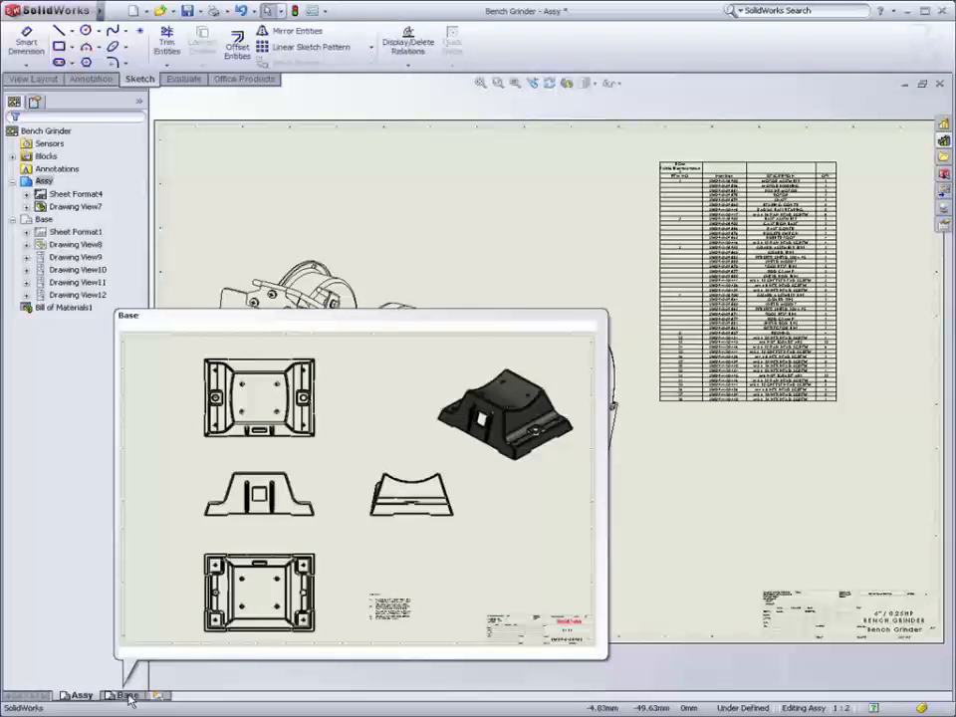
{"action": "left_click", "coordinate": [128, 696]}
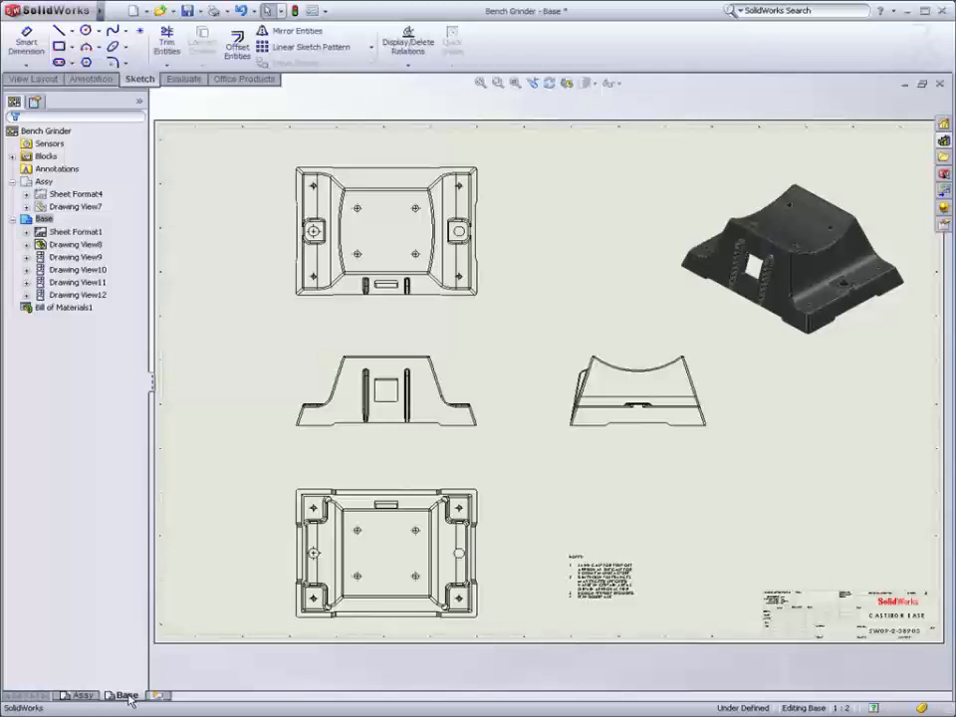
{"action": "key", "text": "ctrl+Tab"}
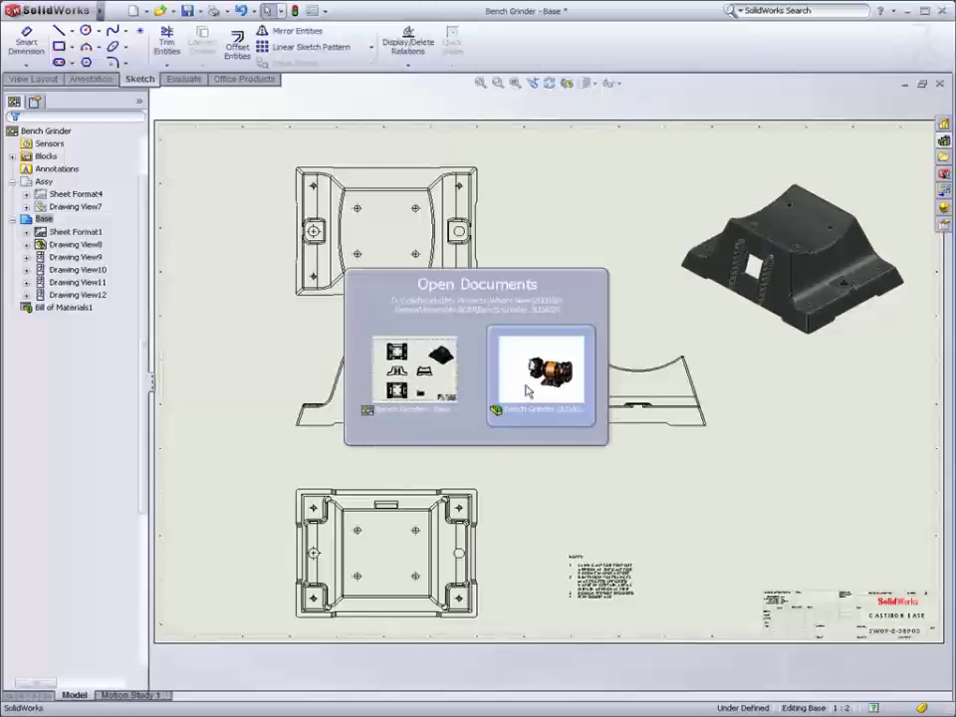
{"action": "left_click", "coordinate": [525, 392]}
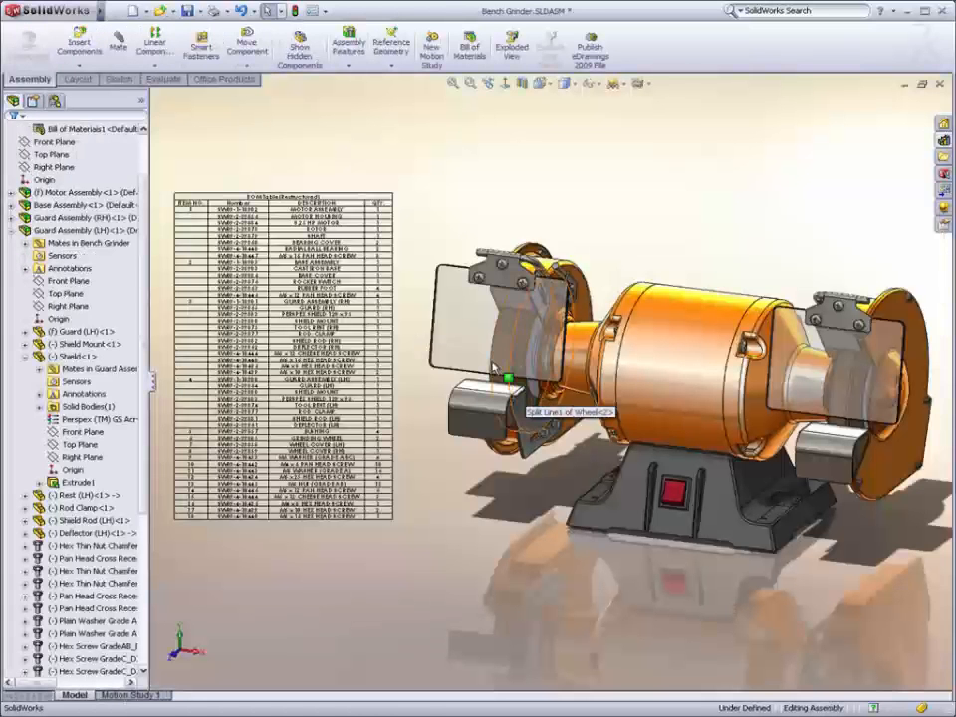
Step: Hide the bill of materials table and the surrounding components so the motor housing and base remain displayed
{"action": "right_click", "coordinate": [118, 129]}
{"action": "left_click", "coordinate": [148, 155]}
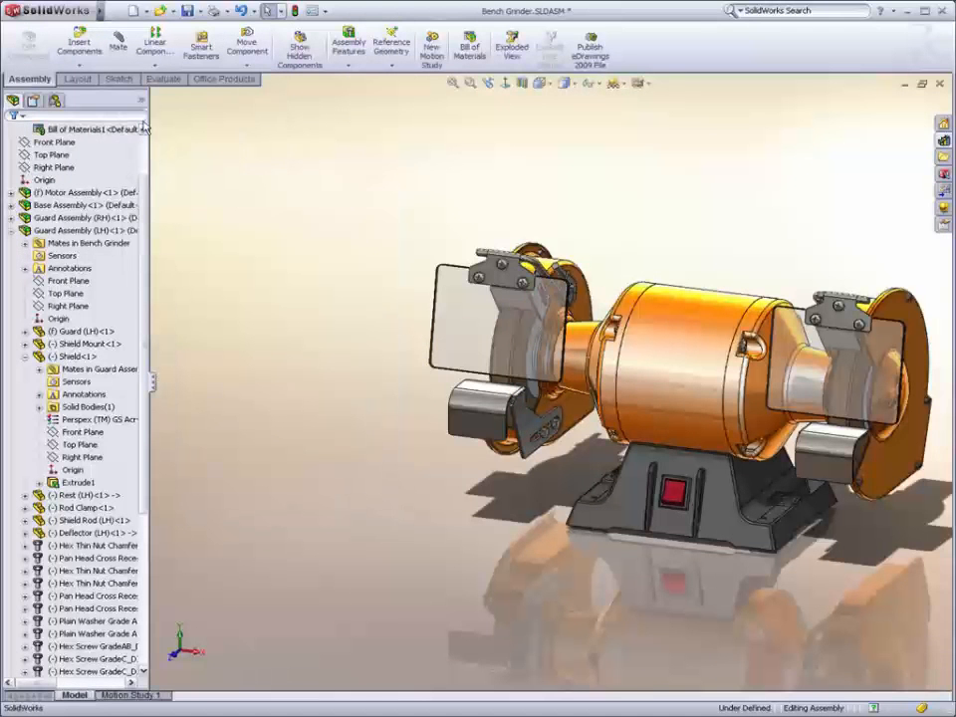
{"action": "left_click", "coordinate": [142, 106]}
{"action": "left_click", "coordinate": [154, 122]}
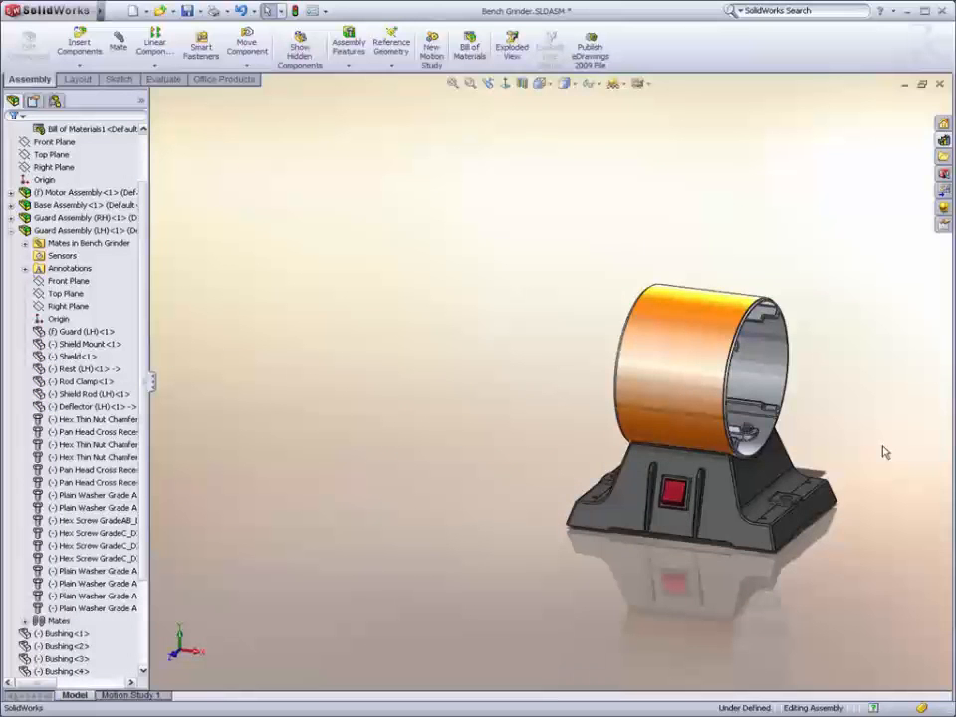
Step: Start an assembly extruded cut from the Cut-Out sketch inside the motor housing, with a Through All end condition
{"action": "middle_click_drag", "start_coordinate": [886, 453], "coordinate": [652, 411]}
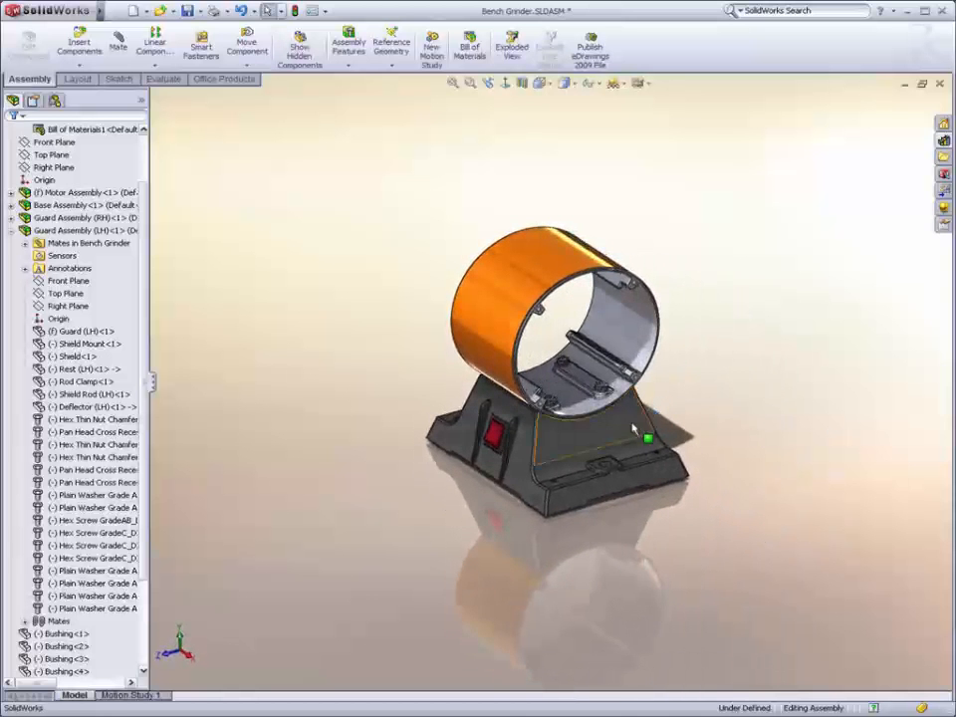
{"action": "scroll", "coordinate": [586, 410], "scroll_direction": "down", "scroll_amount": 1}
{"action": "scroll", "coordinate": [582, 413], "scroll_direction": "down", "scroll_amount": 3}
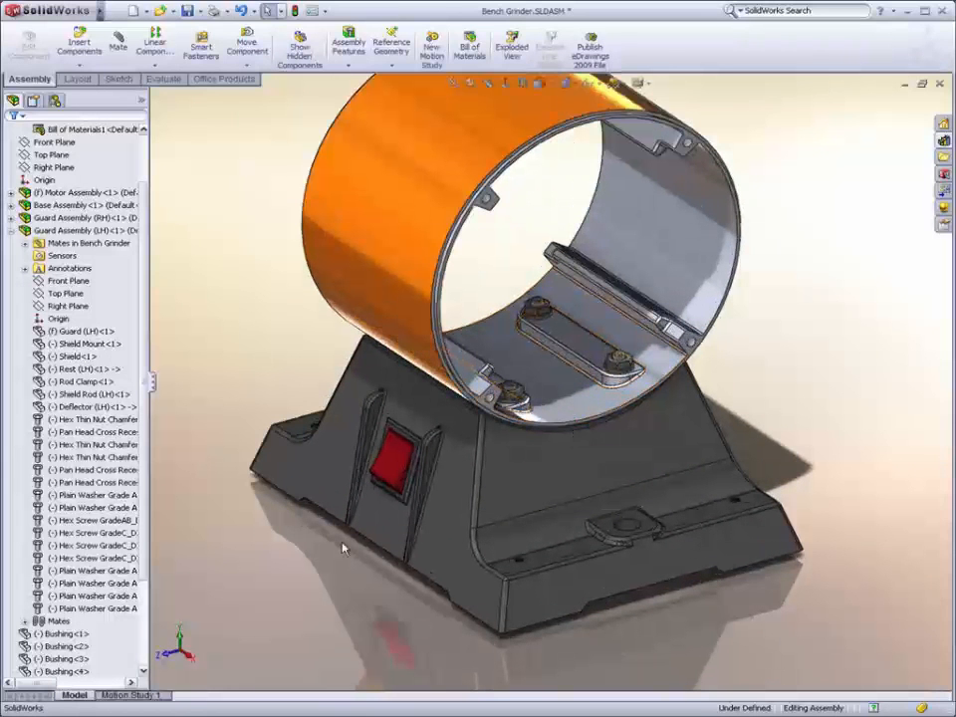
{"action": "scroll", "coordinate": [140, 612], "scroll_direction": "down", "scroll_amount": 3}
{"action": "left_click", "coordinate": [50, 659]}
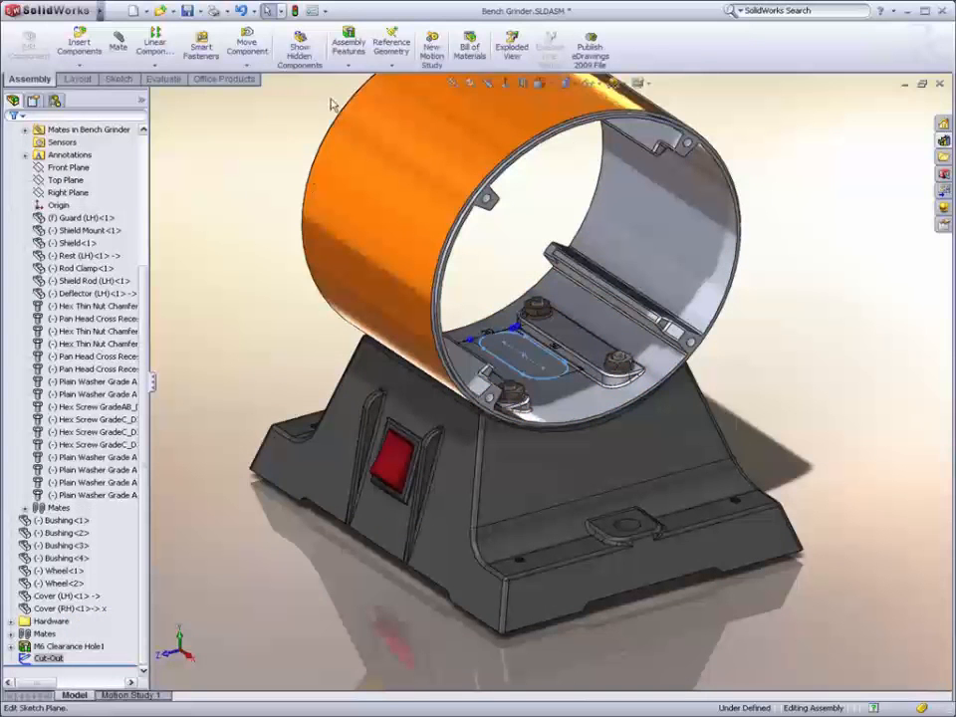
{"action": "left_click", "coordinate": [349, 61]}
{"action": "left_click", "coordinate": [349, 120]}
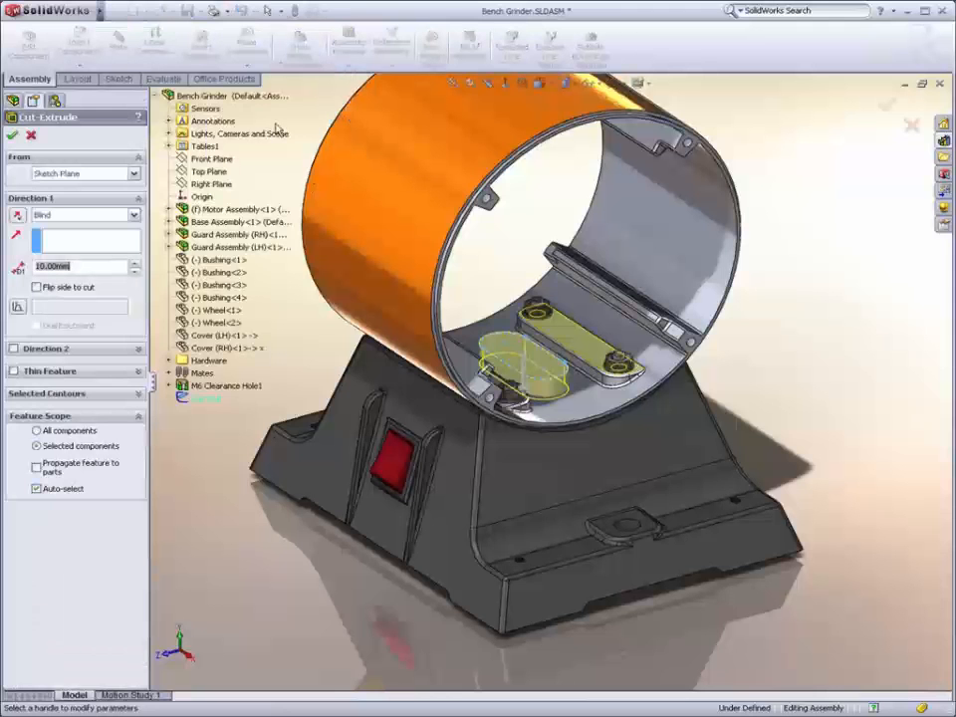
{"action": "left_click", "coordinate": [75, 214]}
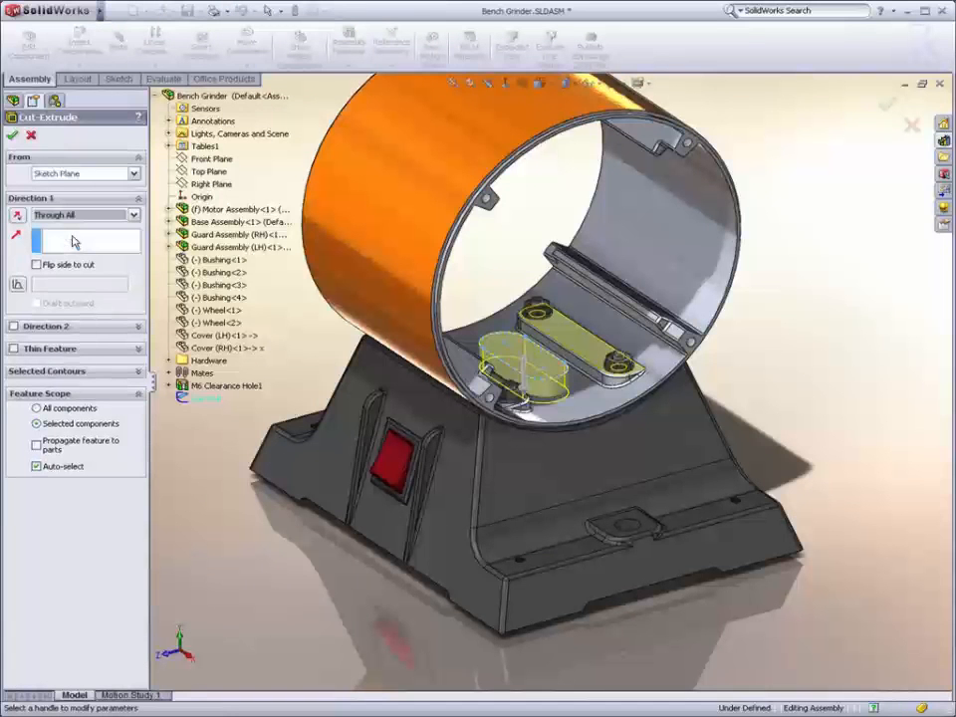
Step: Propagate the cut to the parts, restrict its scope to the motor housing and base instead of auto-selecting, and complete it
{"action": "left_click", "coordinate": [71, 444]}
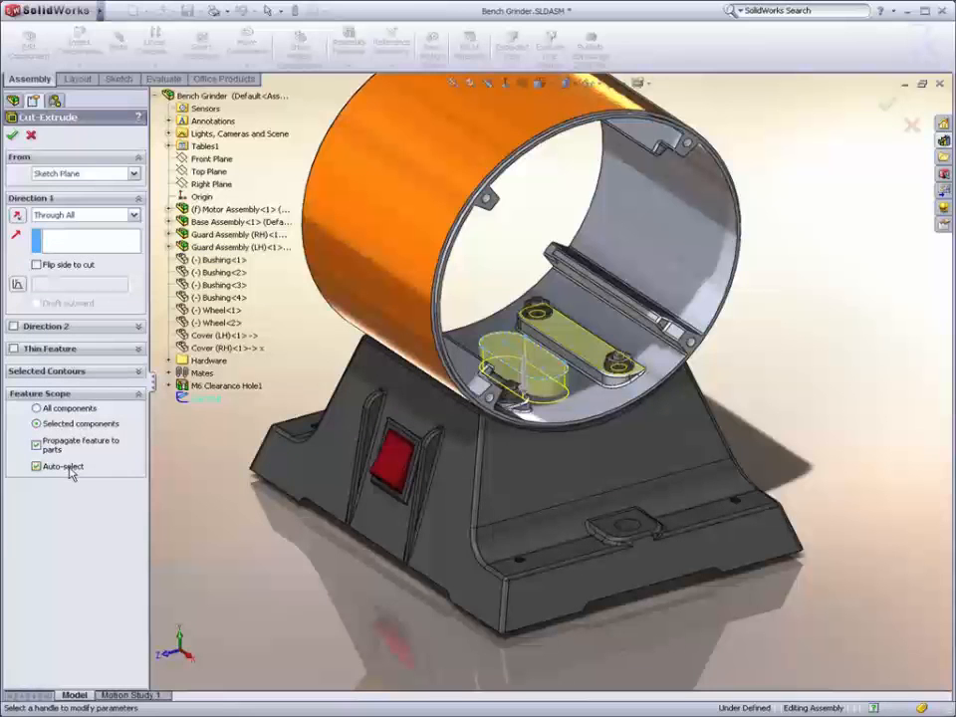
{"action": "left_click", "coordinate": [67, 465]}
{"action": "left_click", "coordinate": [416, 341]}
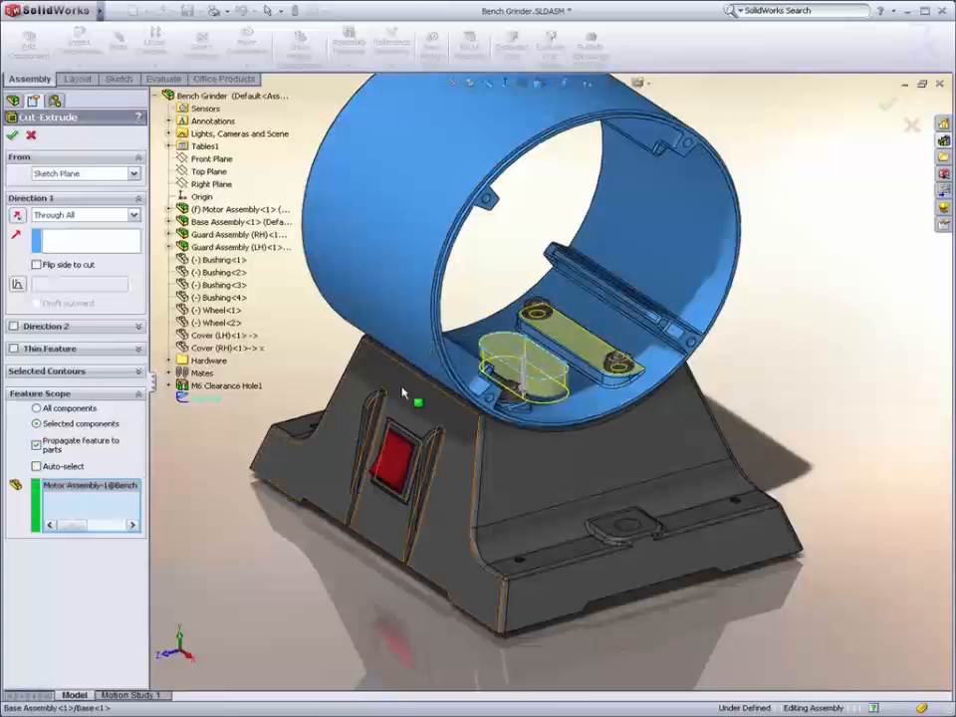
{"action": "left_click", "coordinate": [403, 388]}
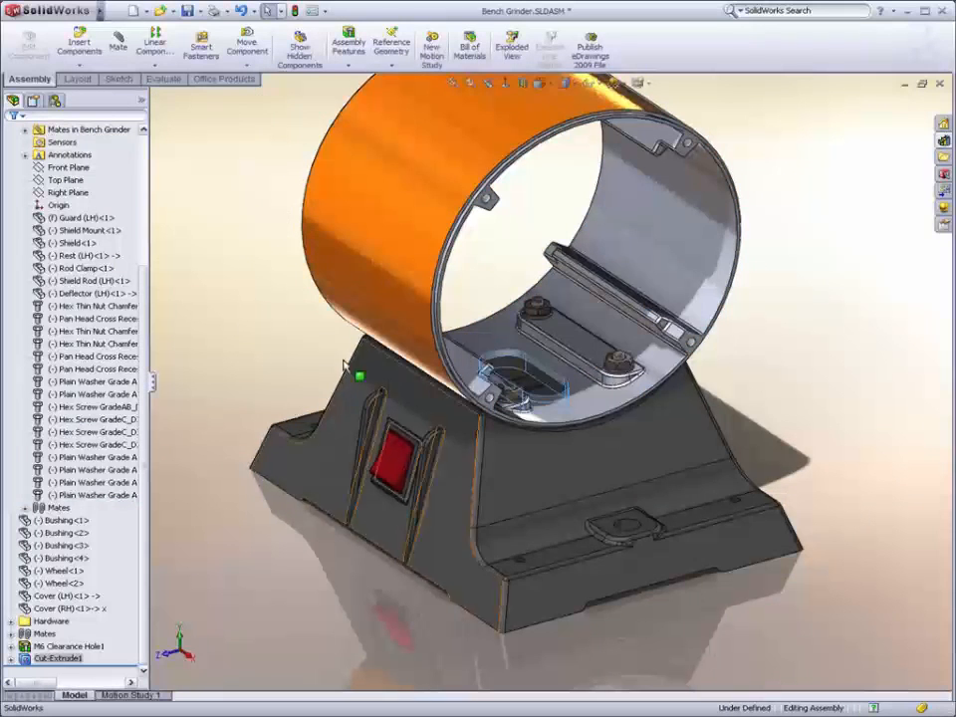
{"action": "left_click", "coordinate": [281, 321]}
{"action": "mouse_move", "coordinate": [283, 325]}
{"action": "middle_mouse_down"}
{"action": "mouse_move", "coordinate": [278, 379]}
{"action": "mouse_move", "coordinate": [285, 324]}
{"action": "middle_mouse_up"}
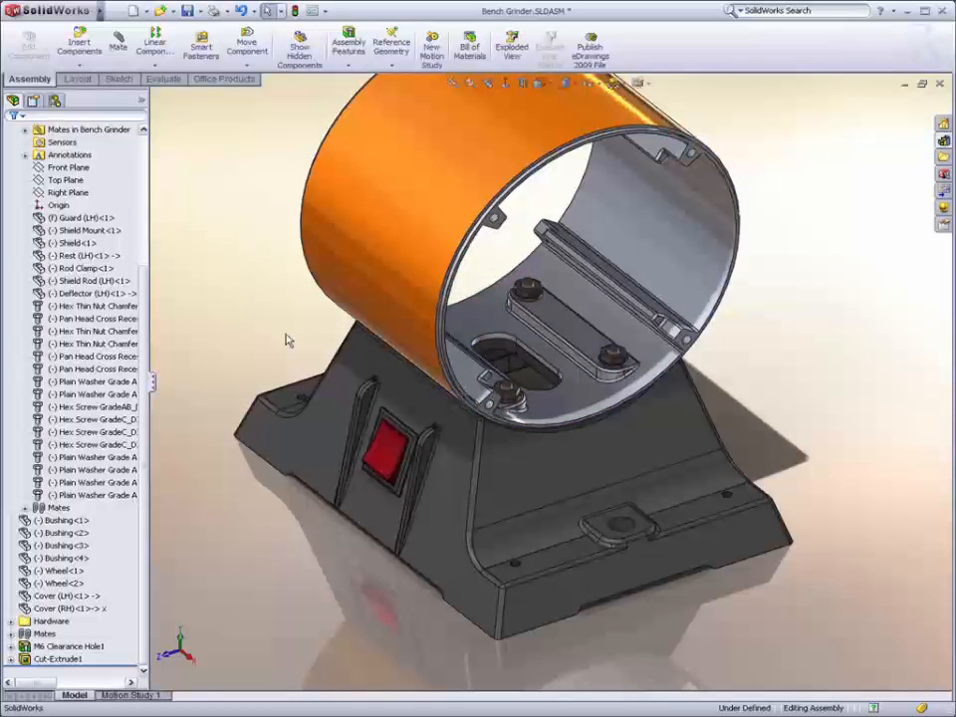
Step: Switch to the bench grinder drawing's Base sheet
{"action": "key", "text": "ctrl+Tab"}
{"action": "key", "text": "ctrl+Tab"}
{"action": "key", "text": "ctrl+Tab"}
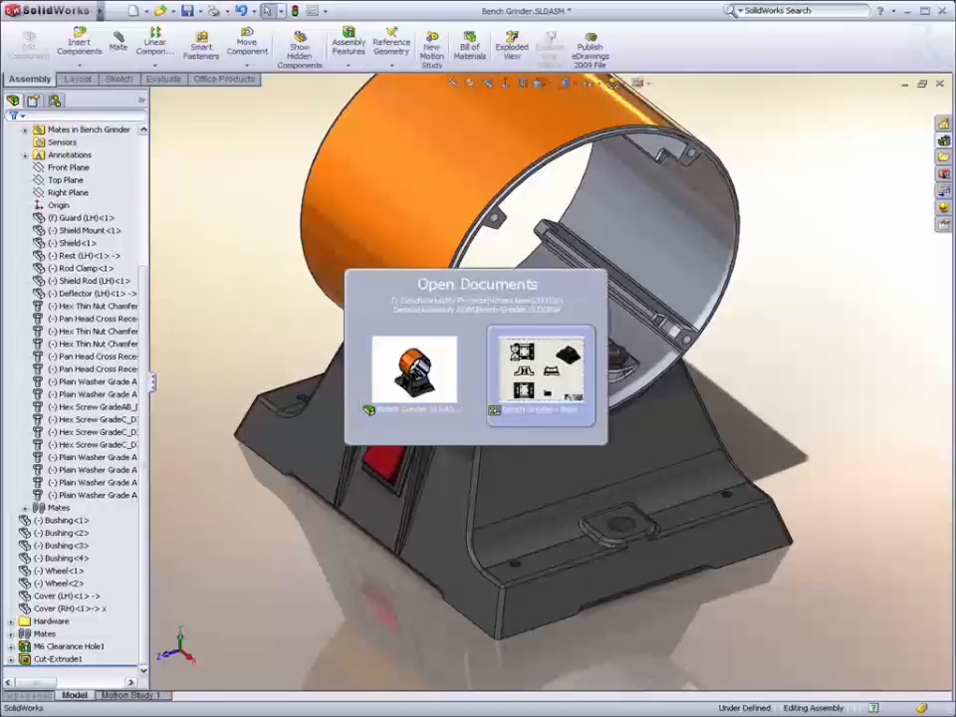